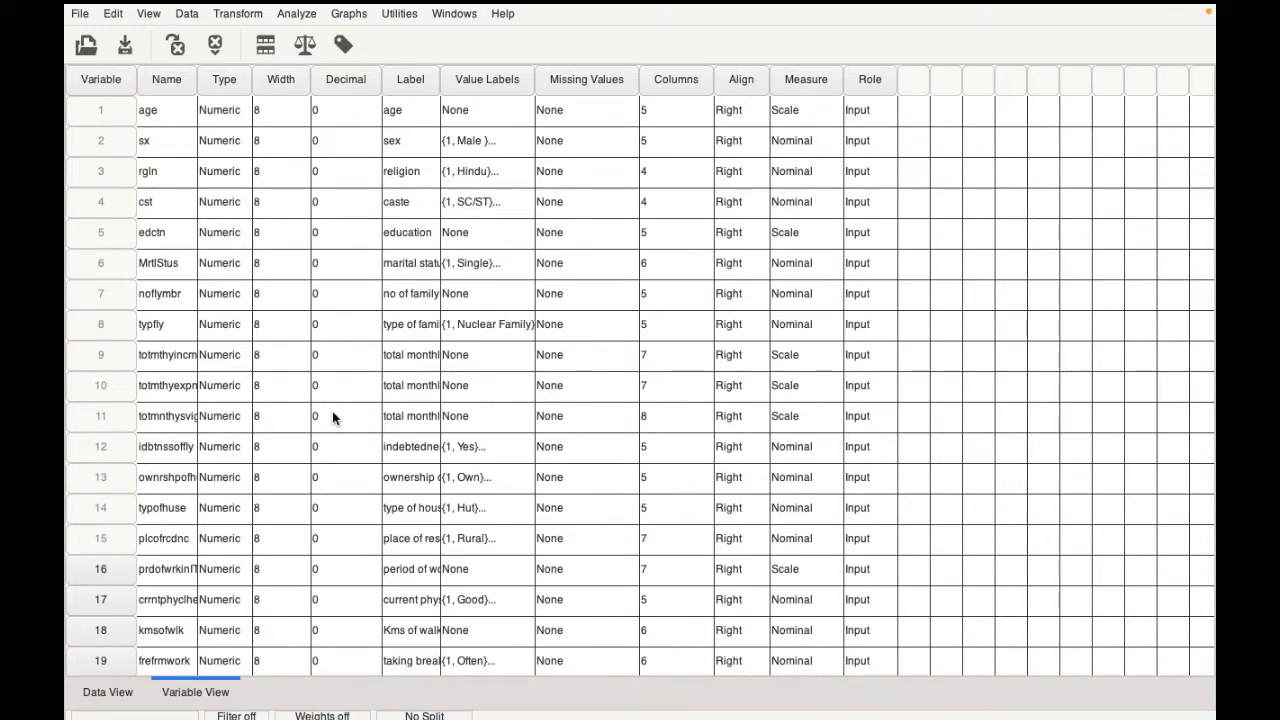
Step: Start a linear regression and assign Depression 2 as the dependent variable
left_click(296, 16)
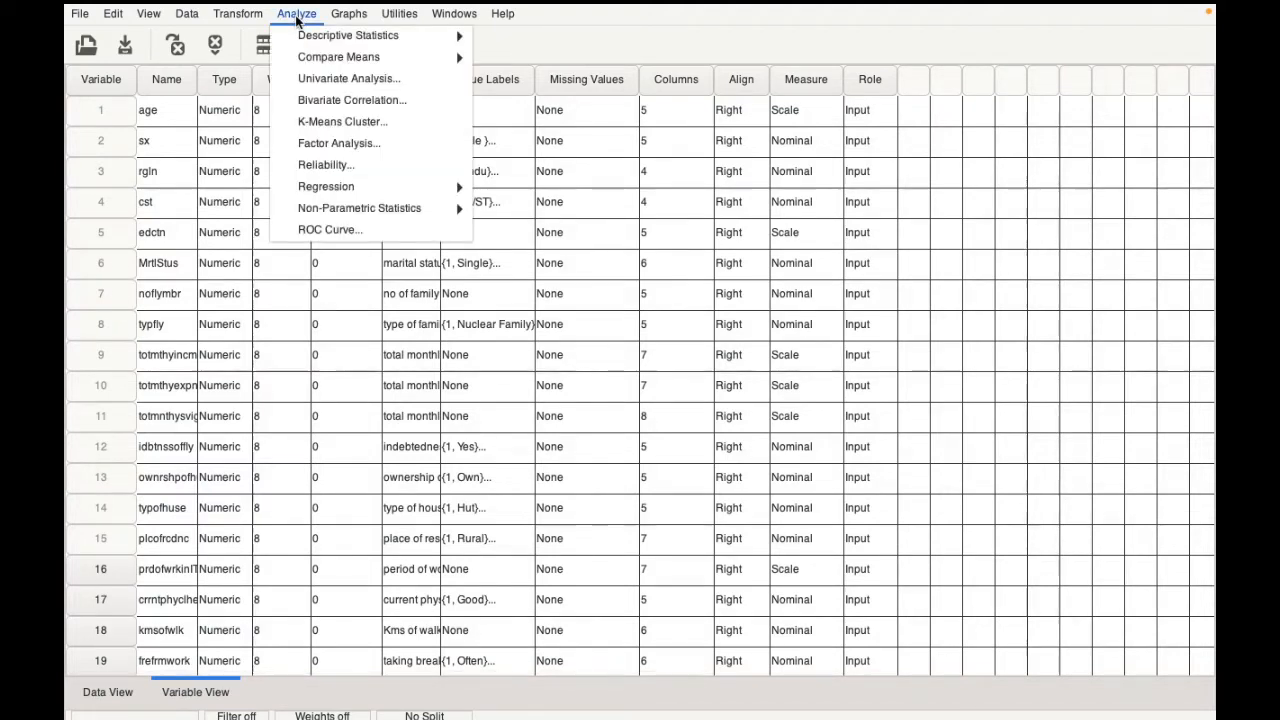
mouse_move(328, 186)
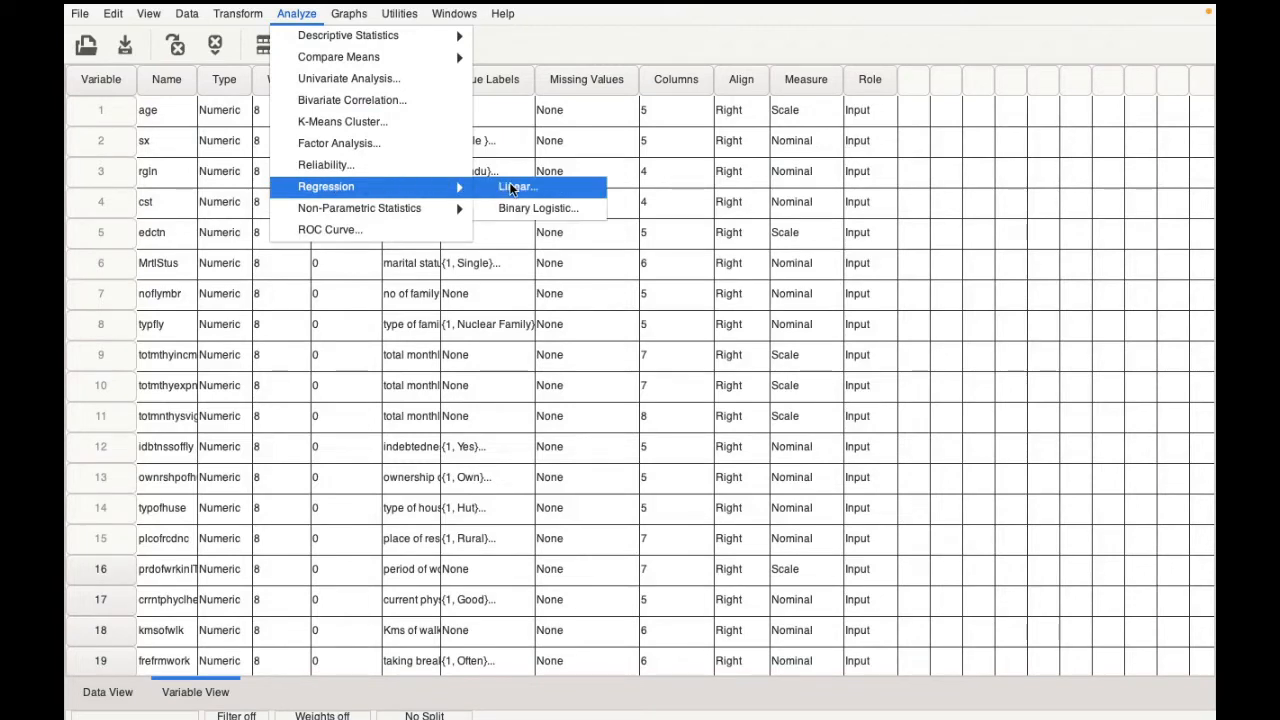
left_click(542, 189)
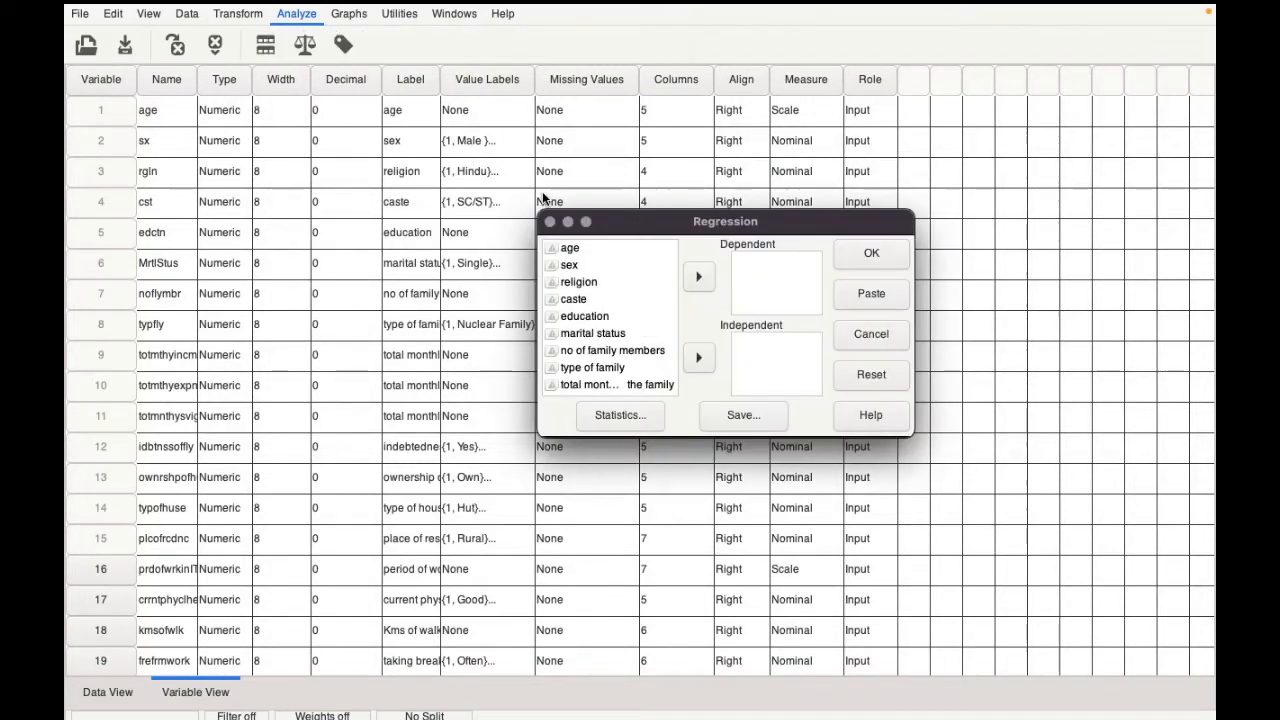
scroll(669, 365, "down", 15)
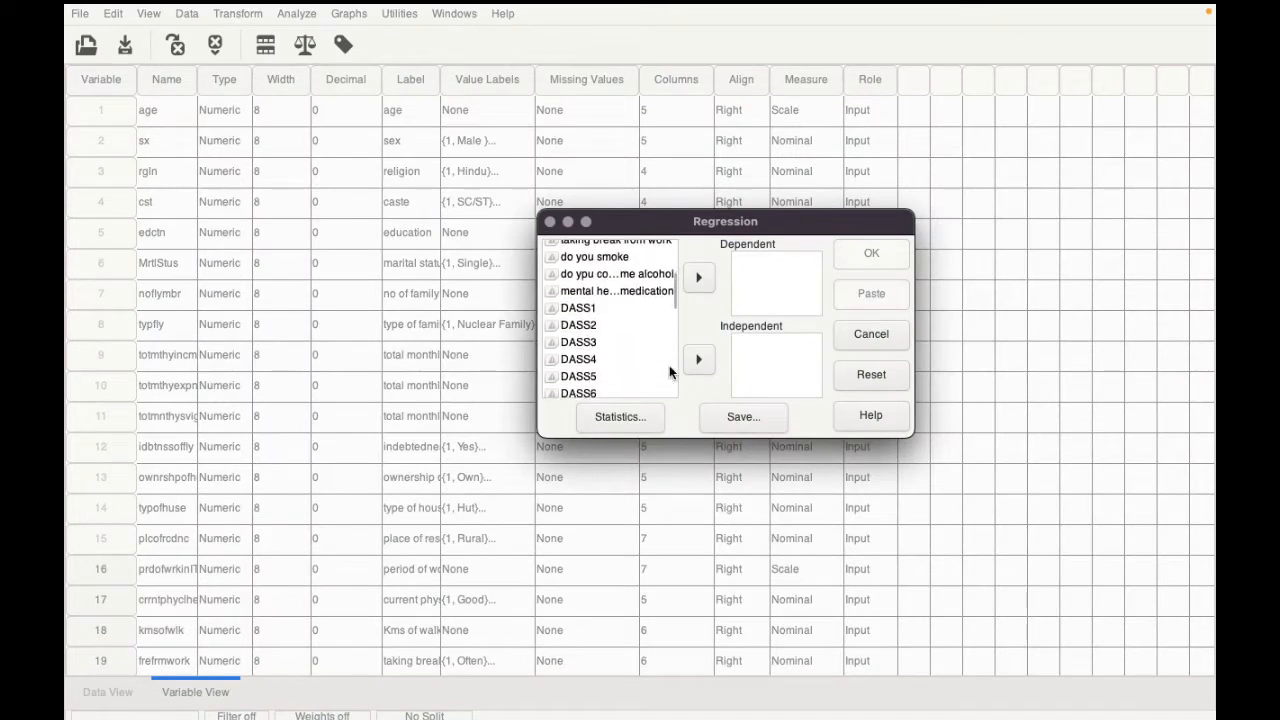
scroll(669, 365, "down", 3)
scroll(669, 365, "up", 10)
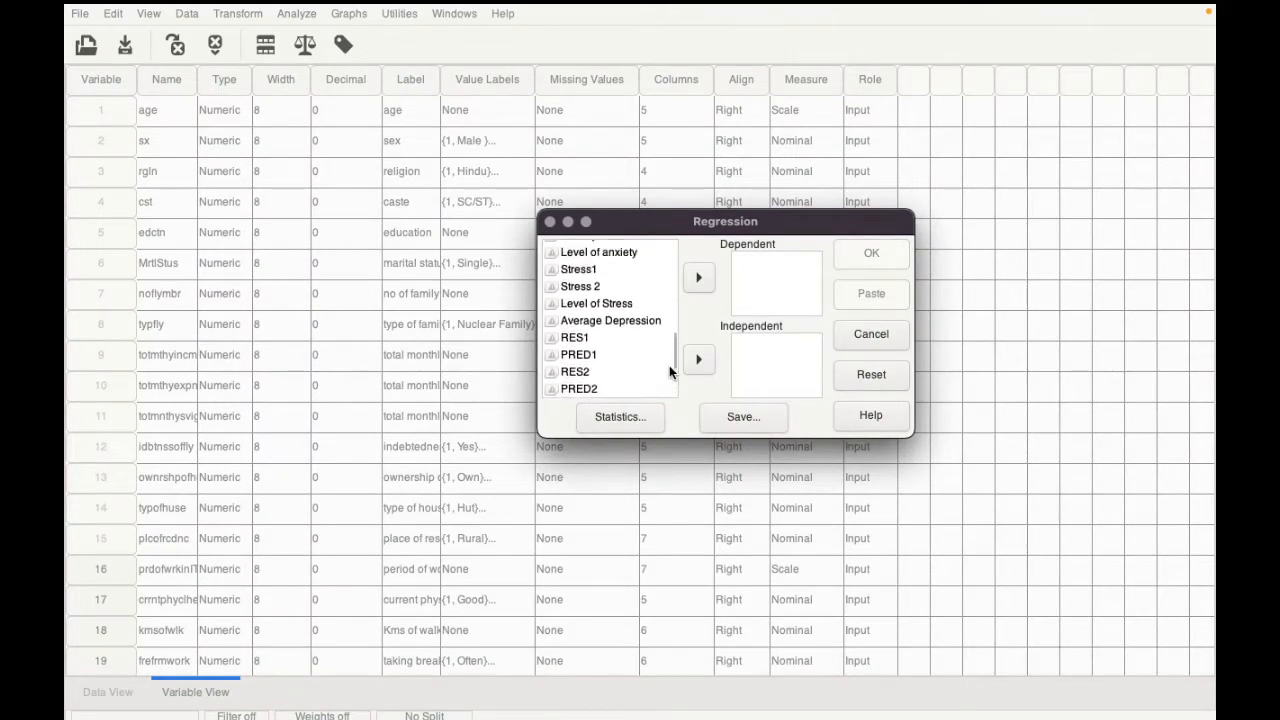
scroll(669, 365, "up", 1)
left_click(622, 269)
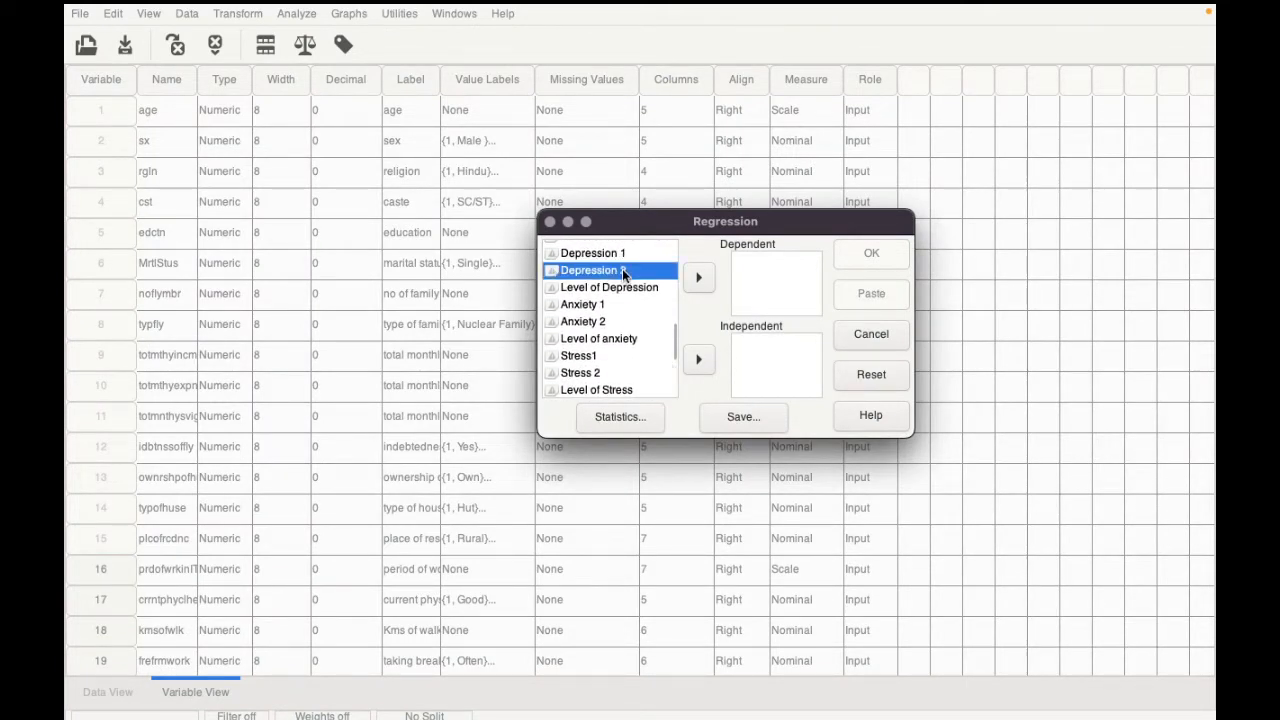
left_click(698, 279)
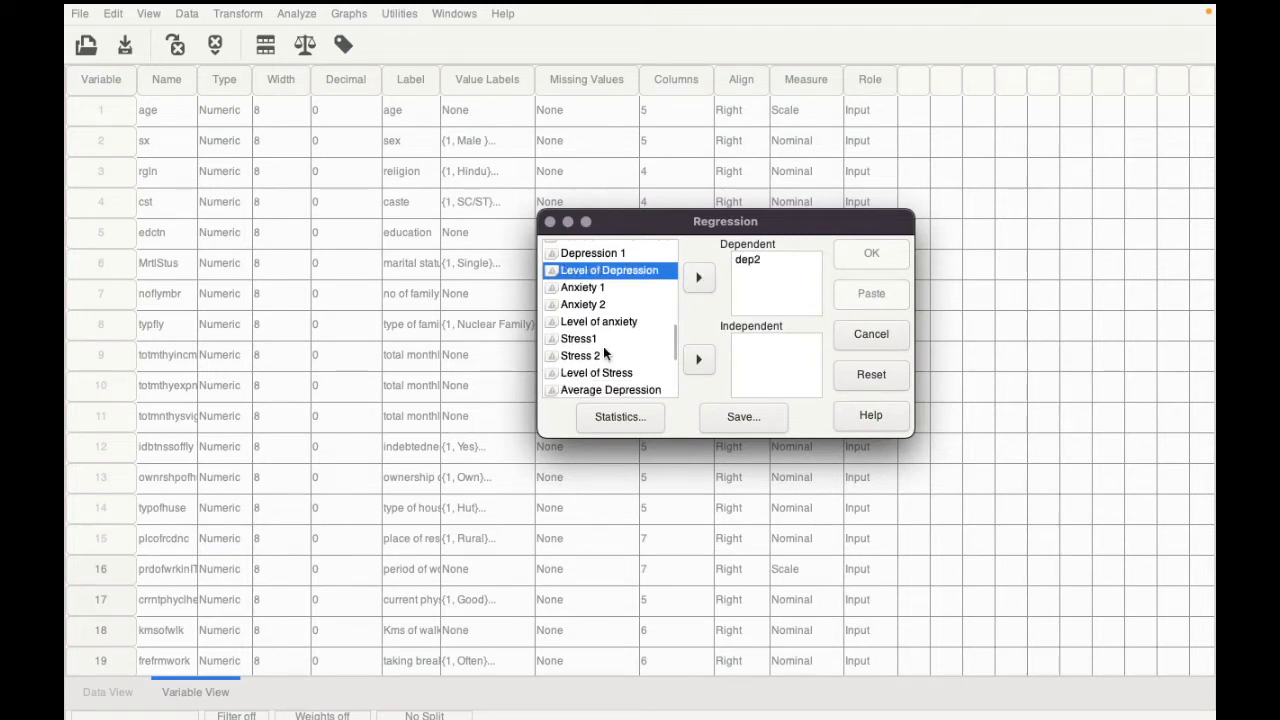
Step: Add indebtedness of the family as the independent variable of the regression
scroll(603, 346, "up", 10)
scroll(603, 346, "down", 5)
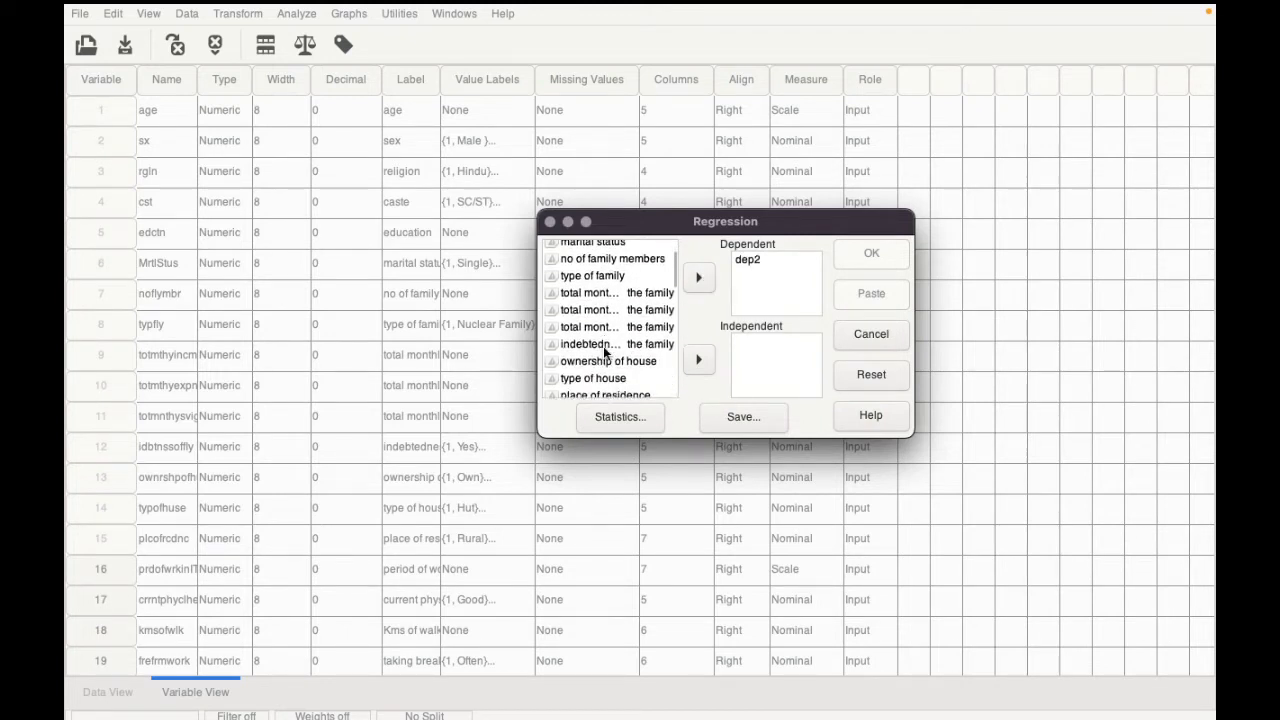
scroll(604, 350, "down", 5)
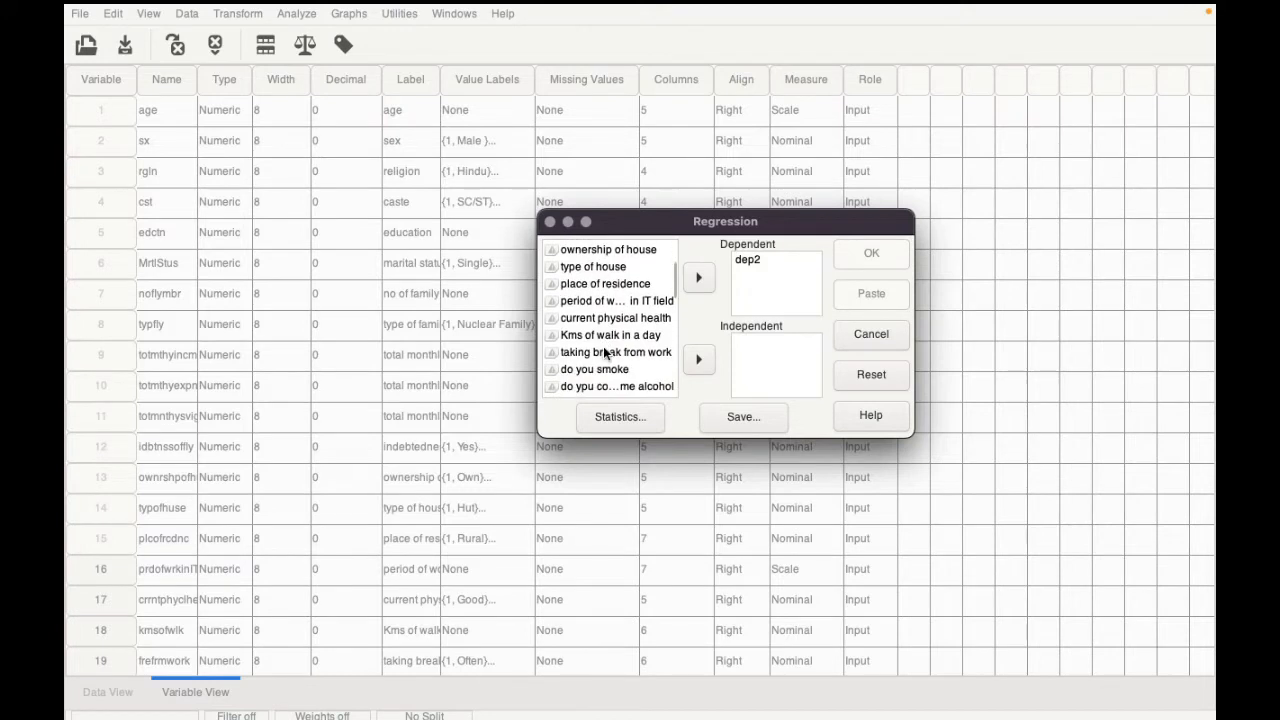
scroll(604, 350, "up", 3)
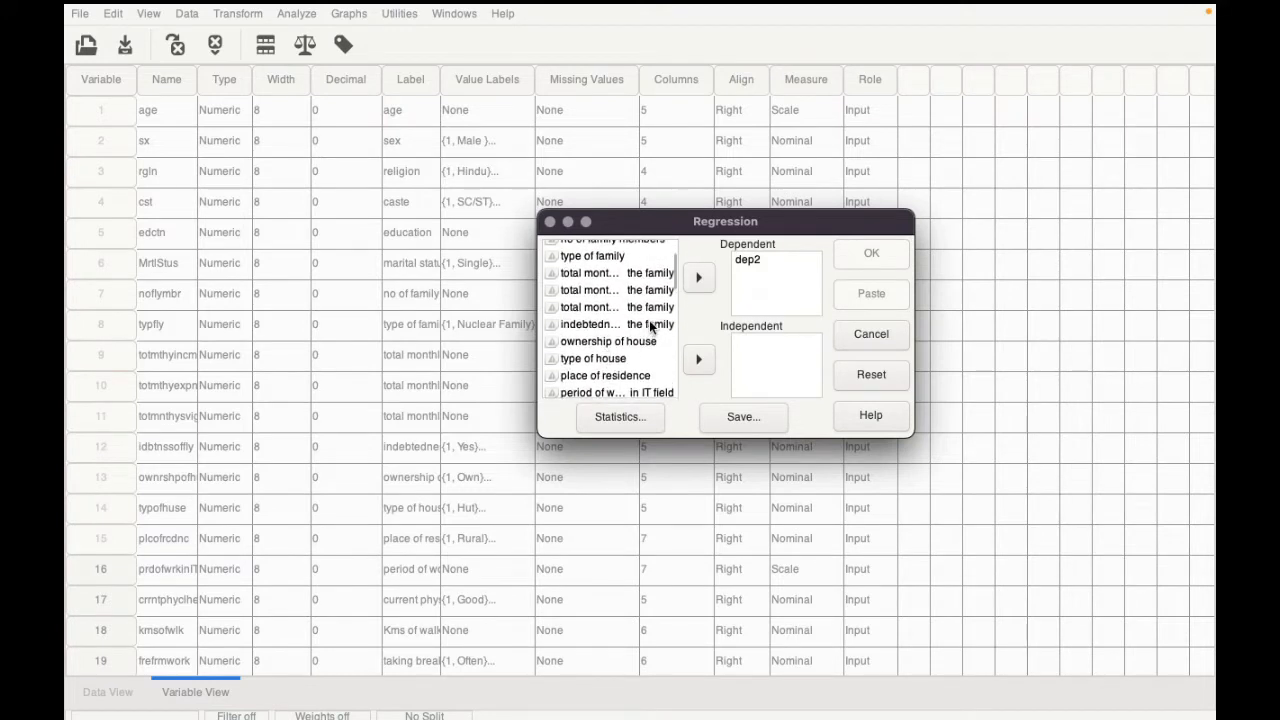
left_click(596, 324)
left_click(698, 360)
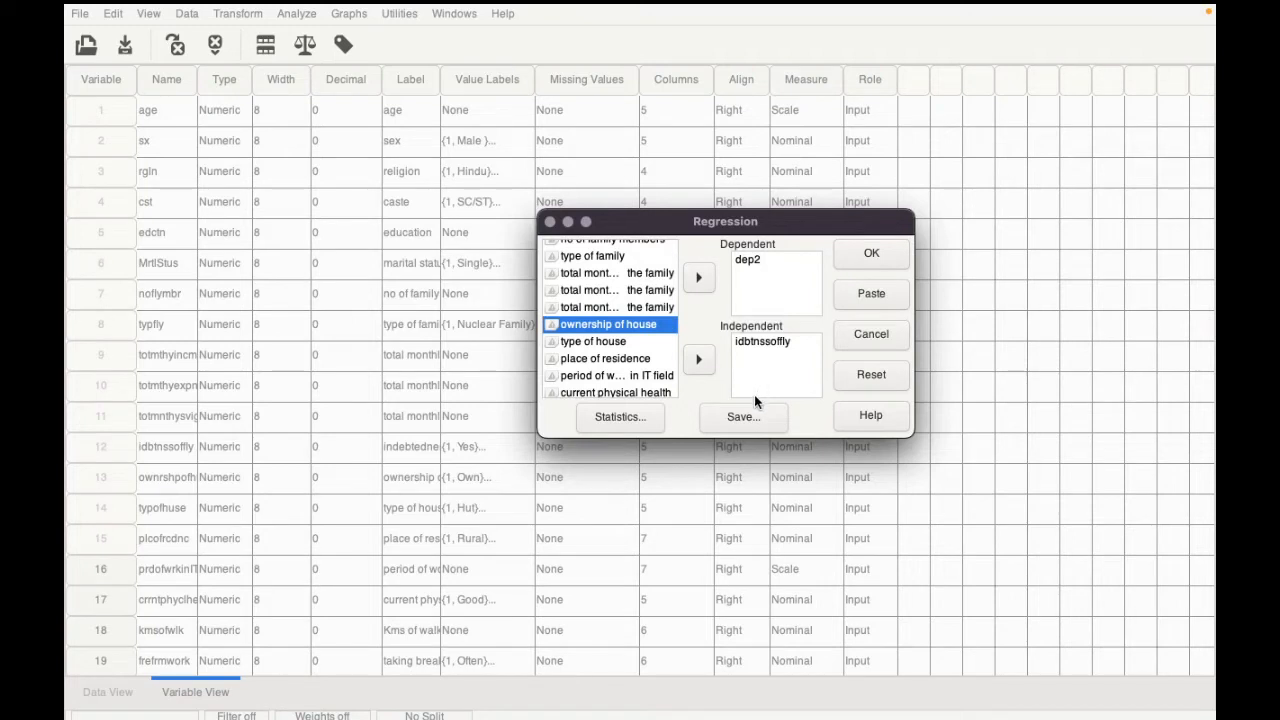
Step: Set the regression to save residuals without predicted values, and run it
left_click(743, 417)
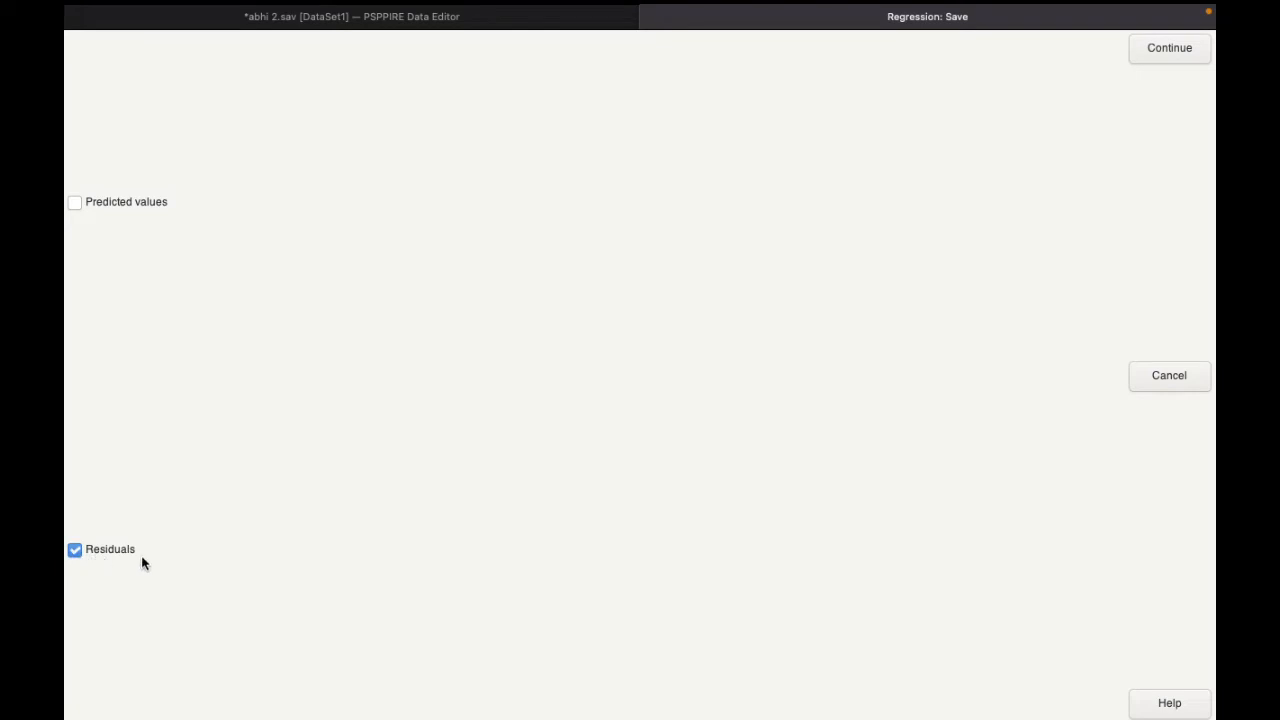
left_click(1170, 58)
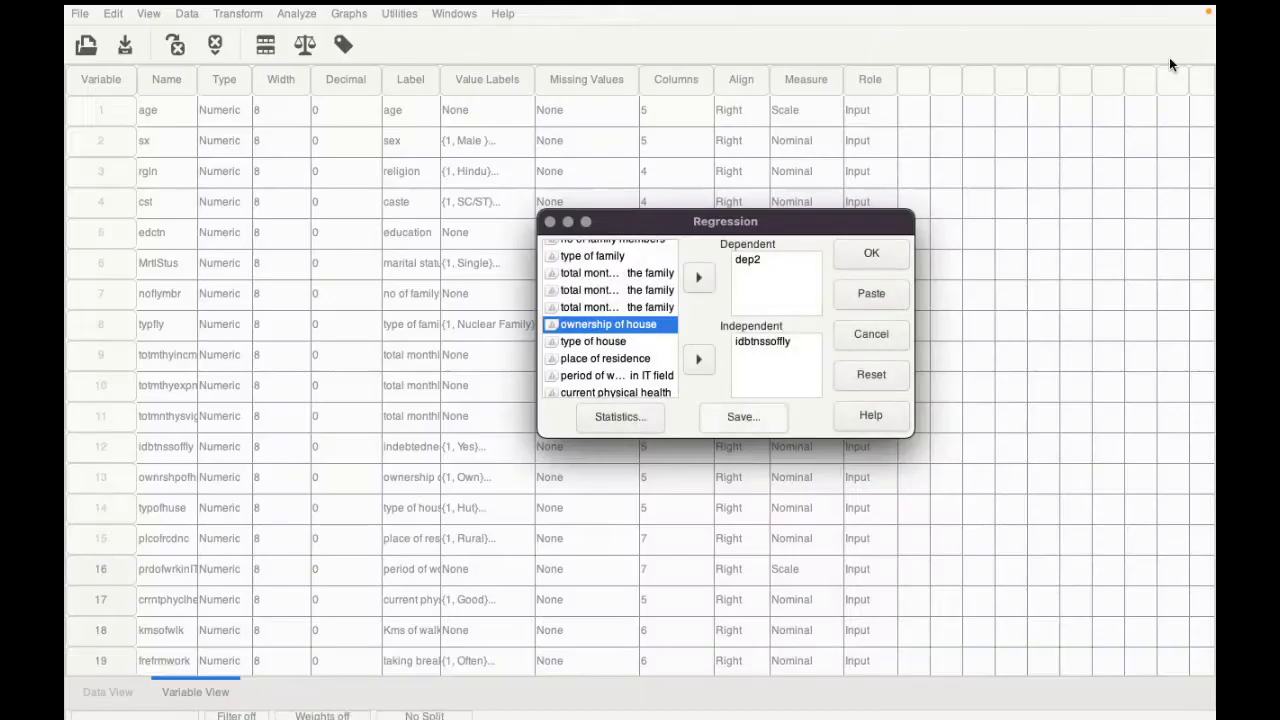
left_click(890, 263)
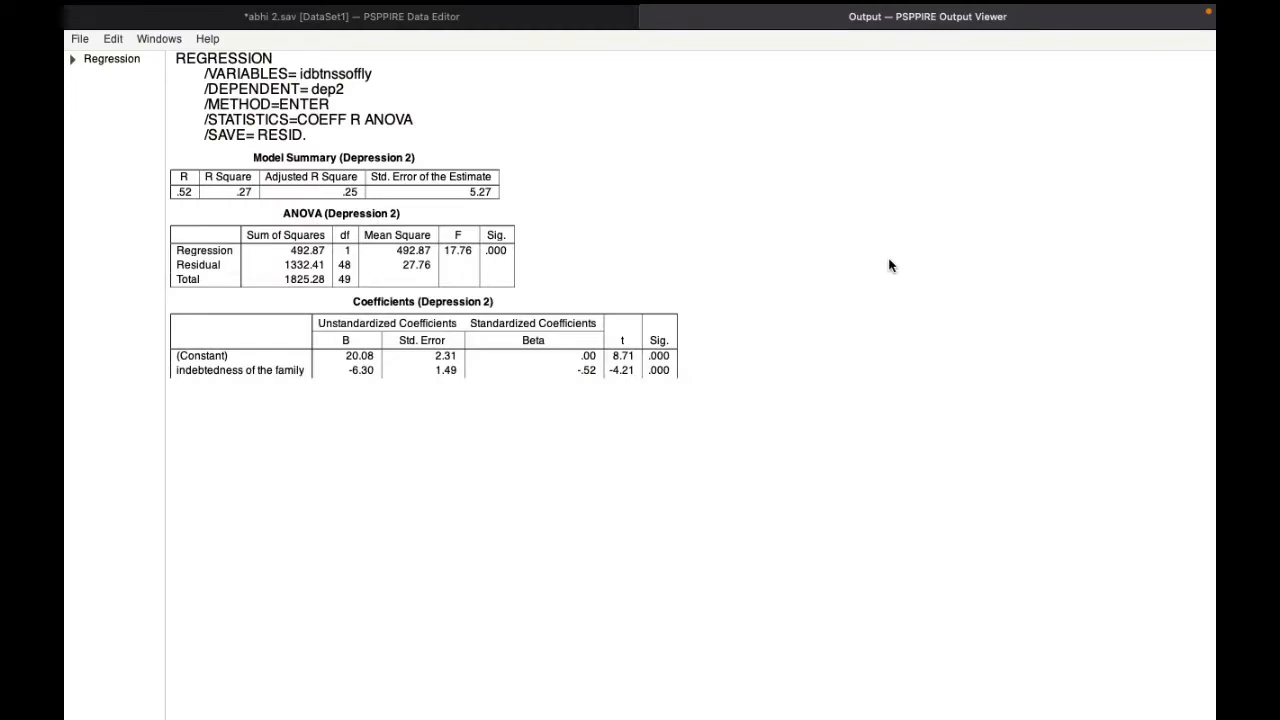
Step: Return to the data editor and check the end of the variable list for the newly saved residual variable
left_click(465, 24)
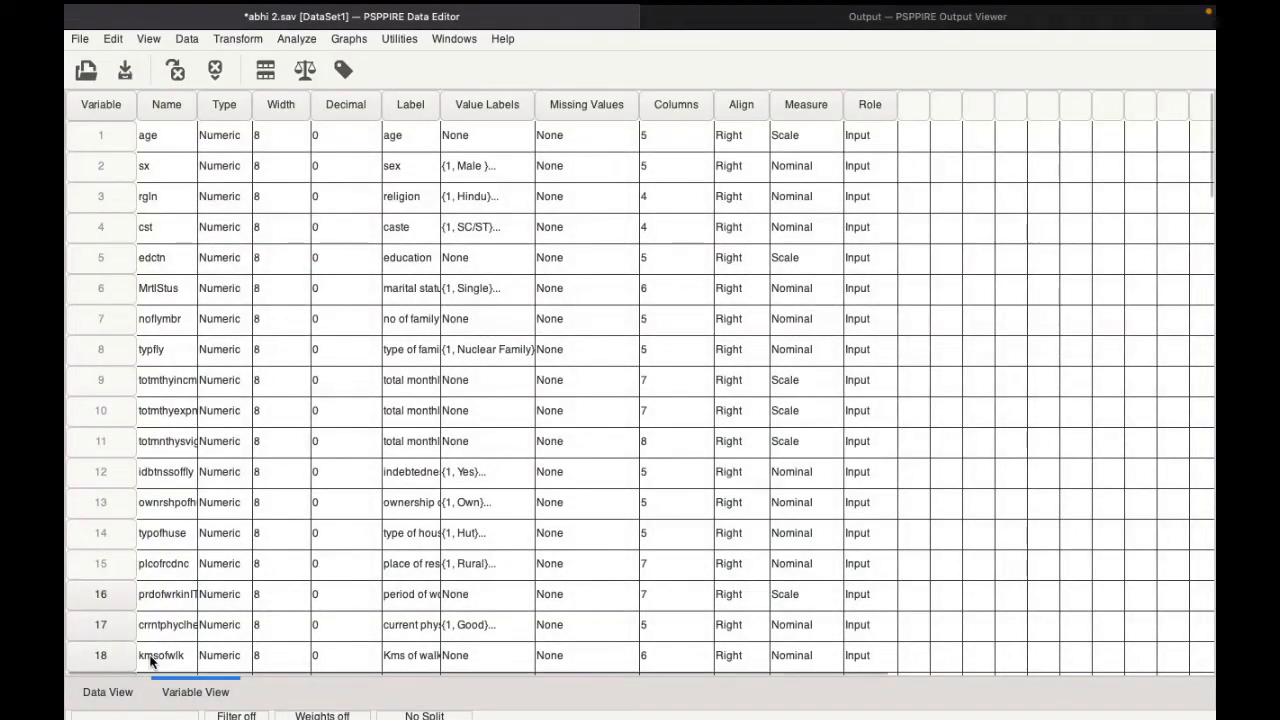
scroll(225, 517, "down", 3)
scroll(225, 517, "down", 10)
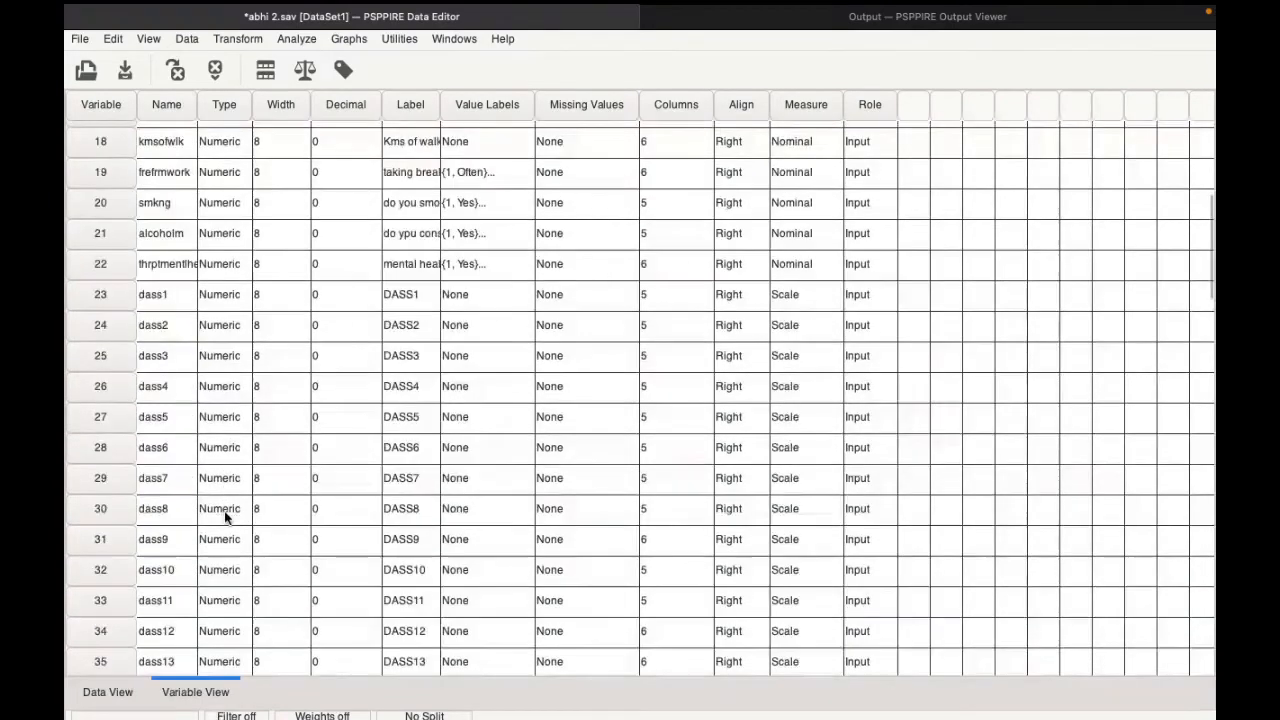
scroll(225, 517, "down", 7)
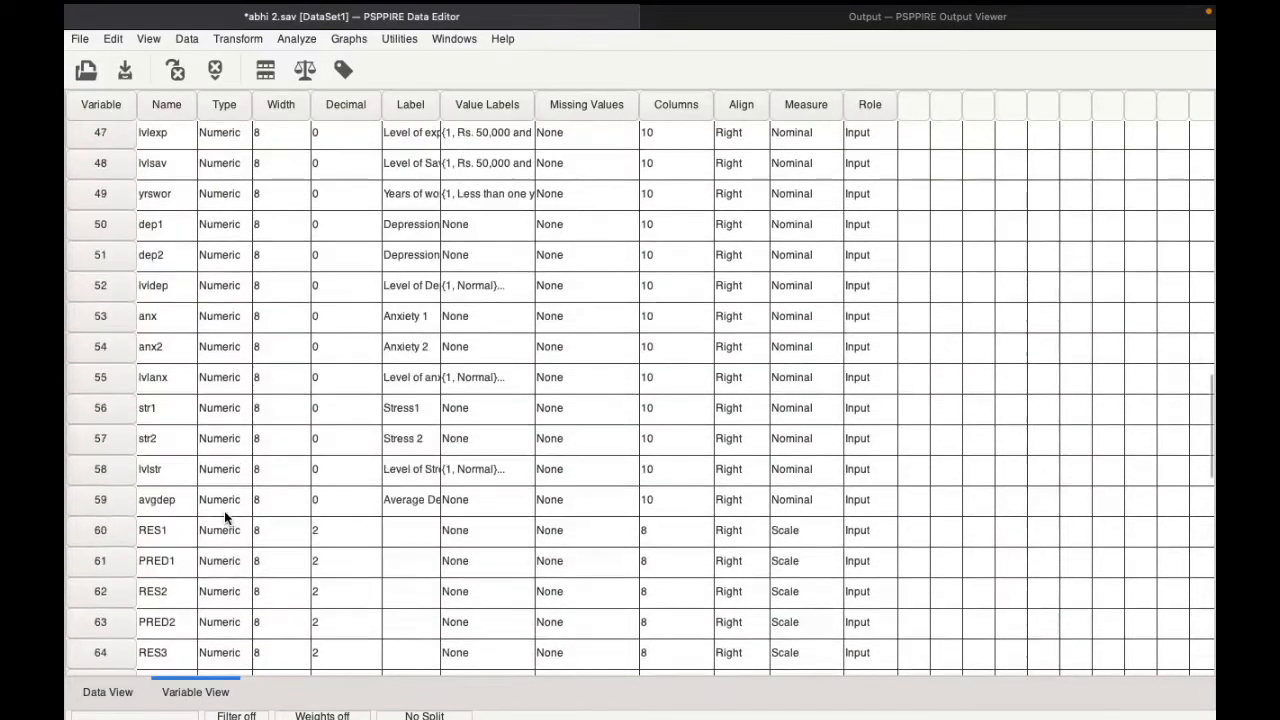
scroll(225, 517, "down", 4)
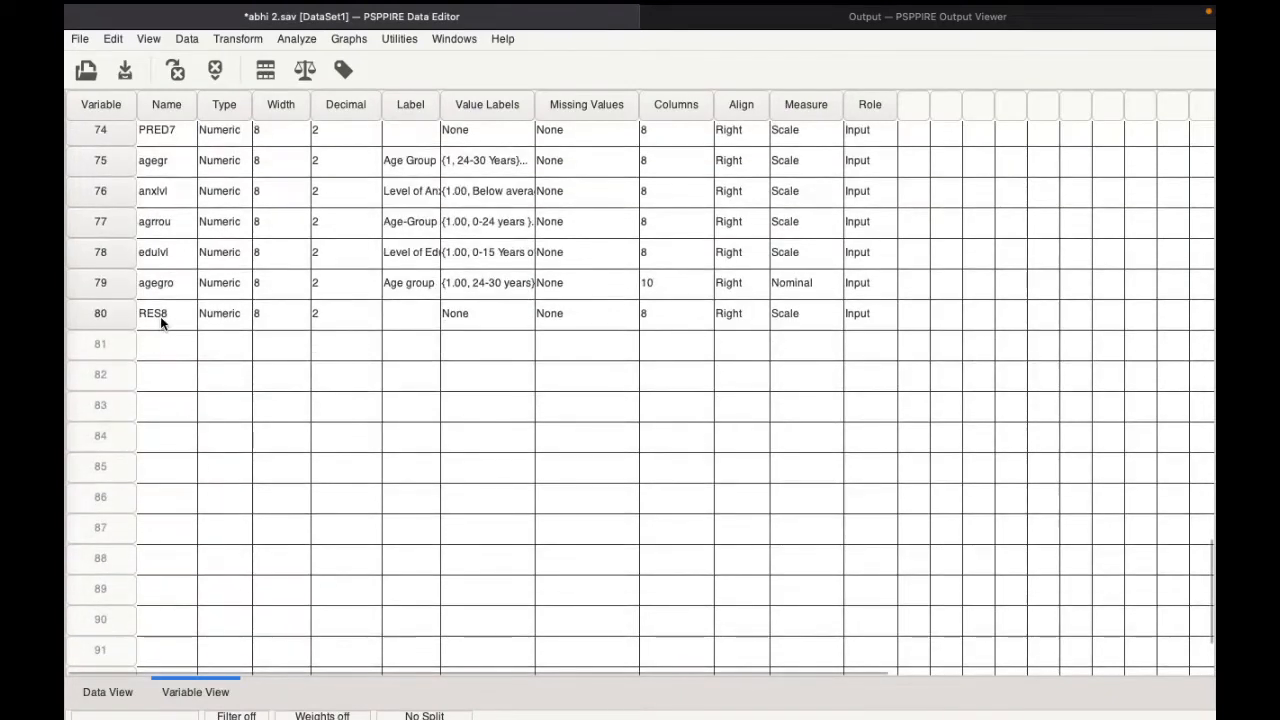
left_click(100, 313)
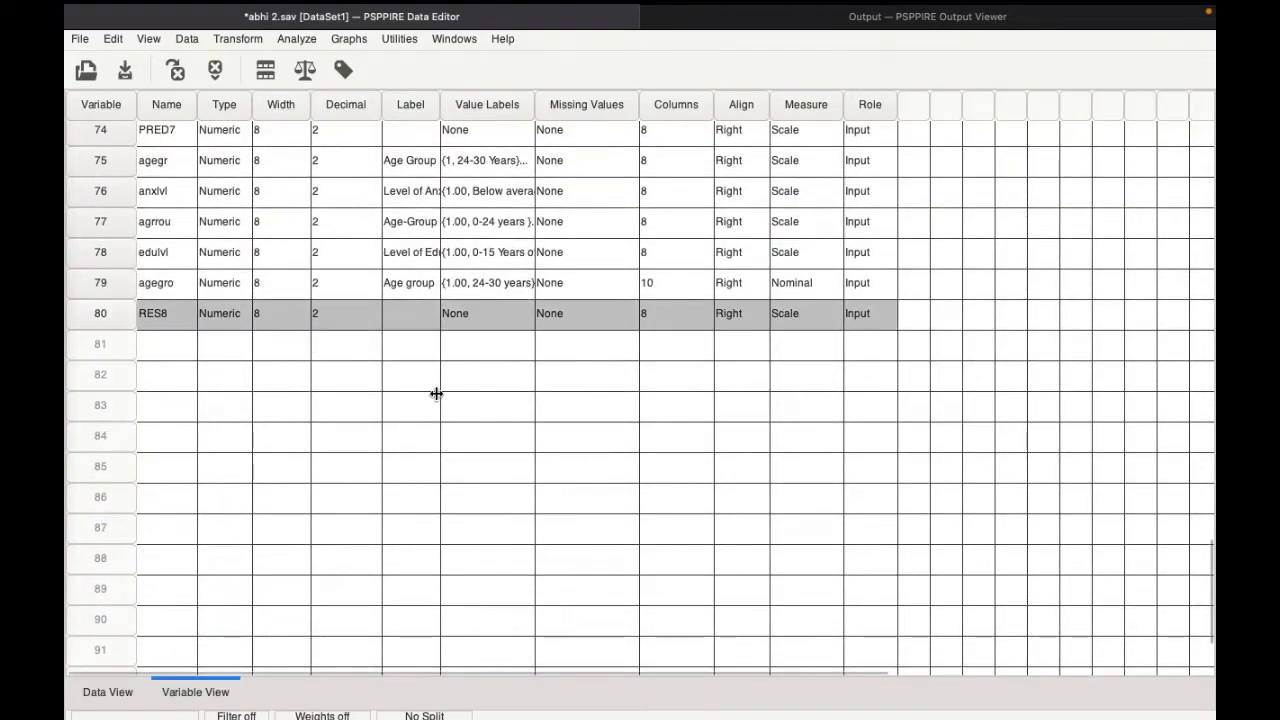
scroll(436, 393, "up", 20)
scroll(436, 393, "up", 5)
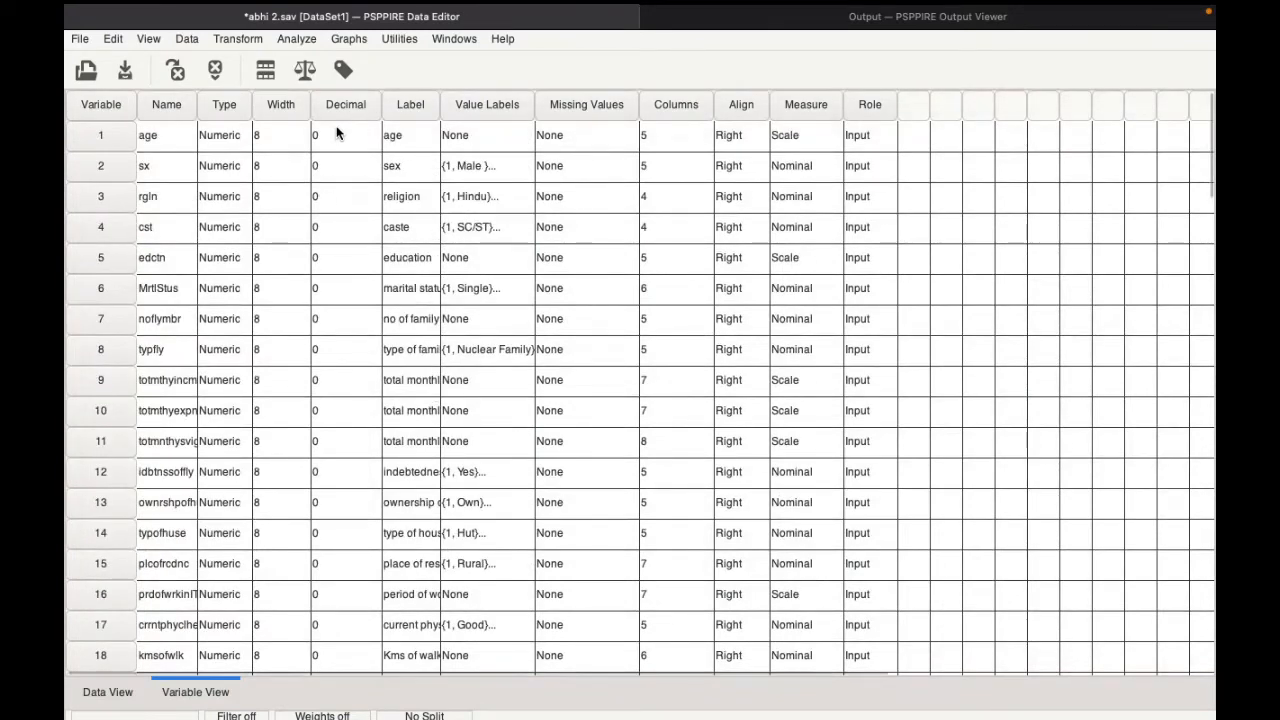
Step: Start a Descriptives analysis and add the residual variable RES8 to it
left_click(300, 38)
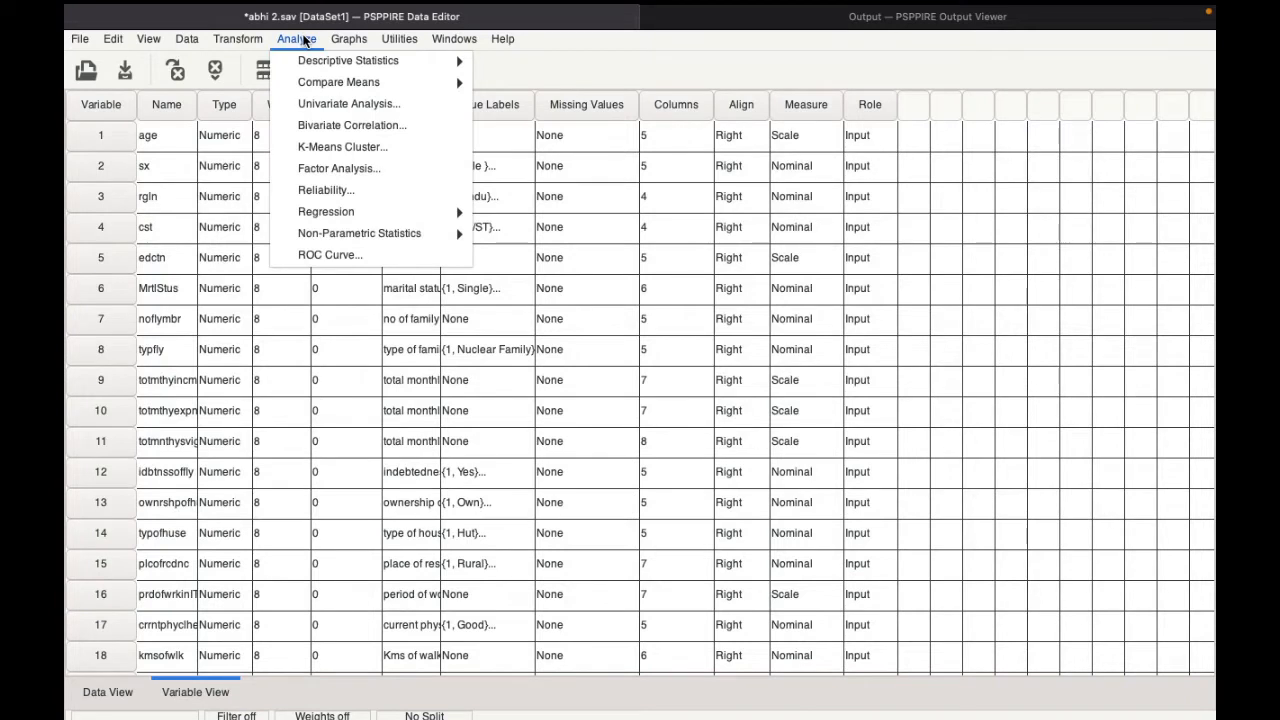
mouse_move(308, 60)
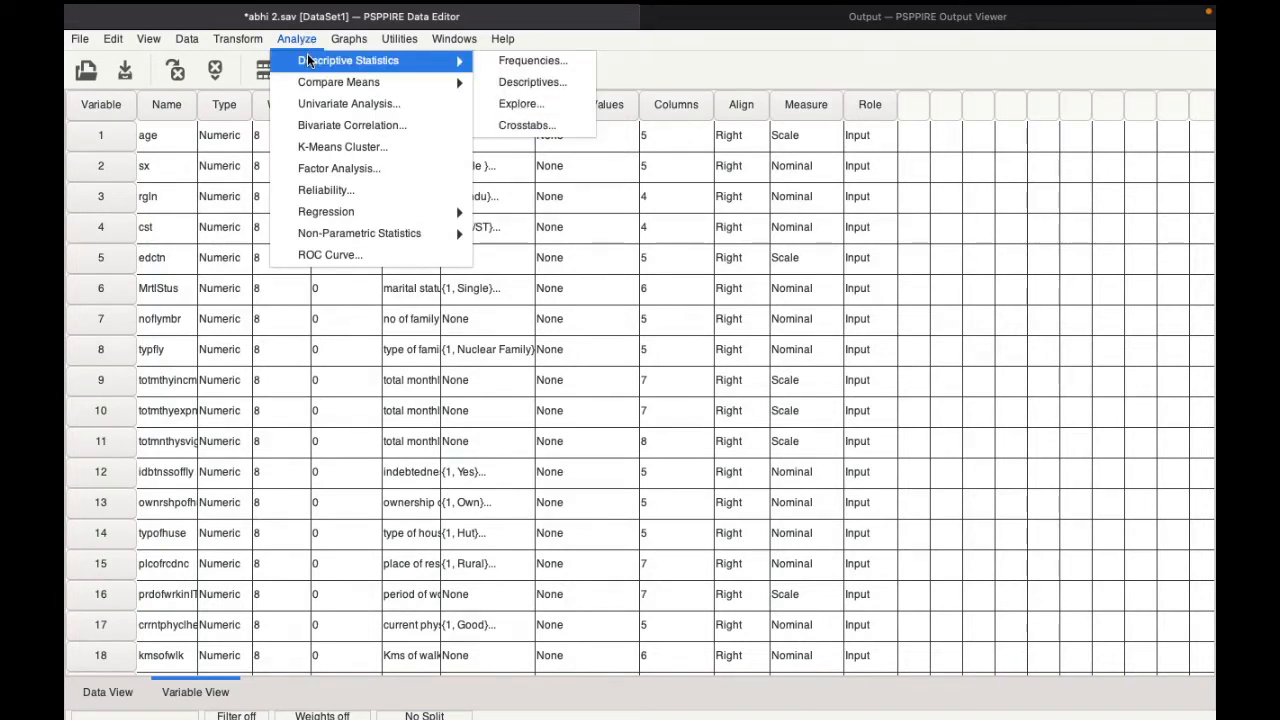
left_click(525, 90)
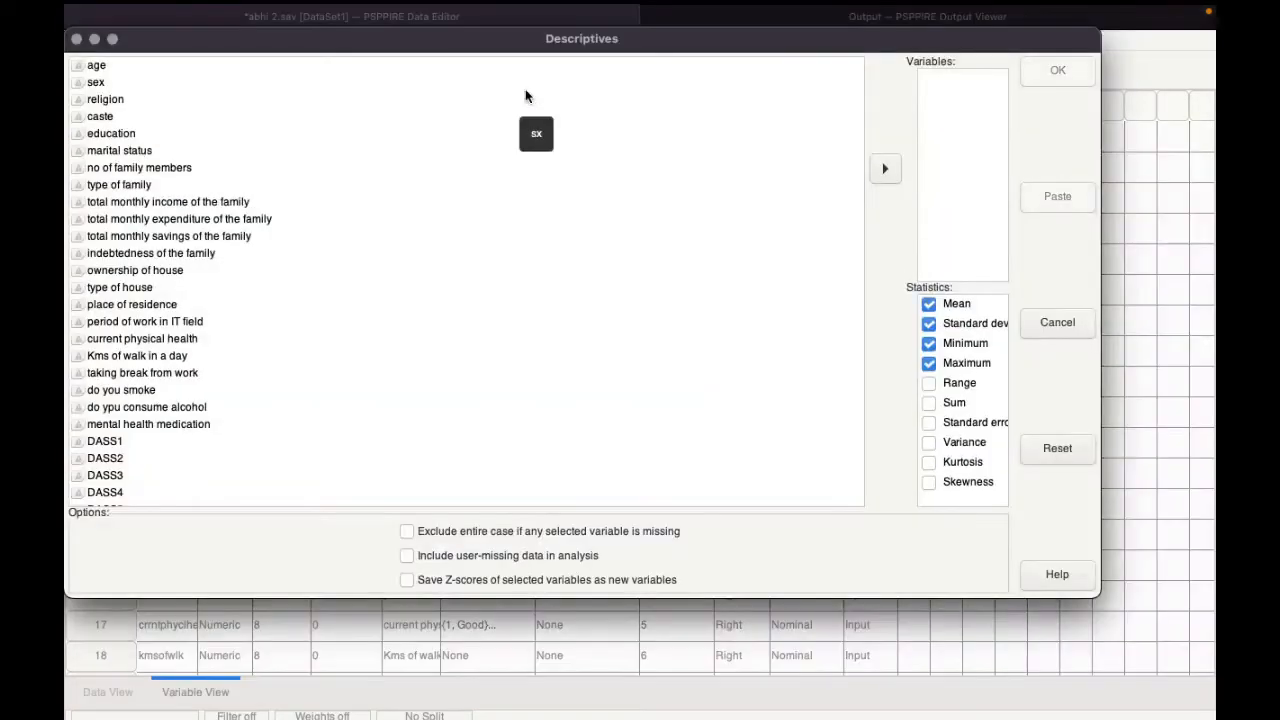
scroll(135, 269, "down", 15)
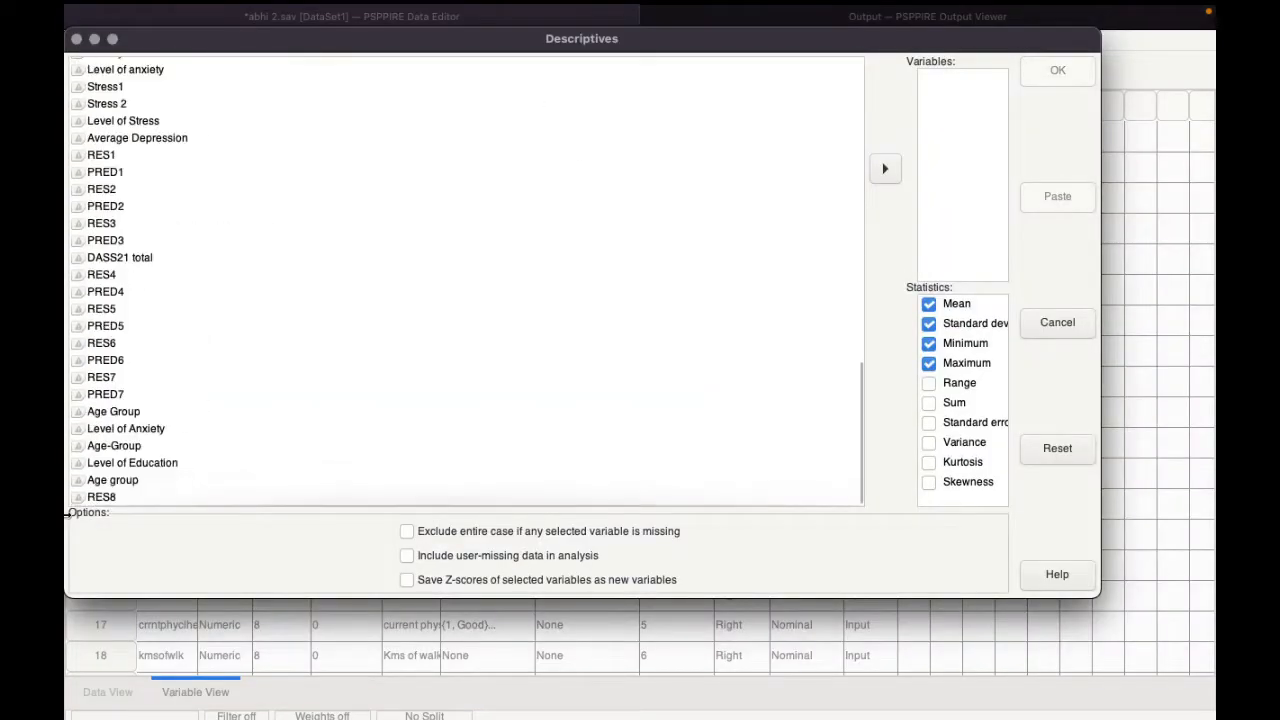
left_click(98, 496)
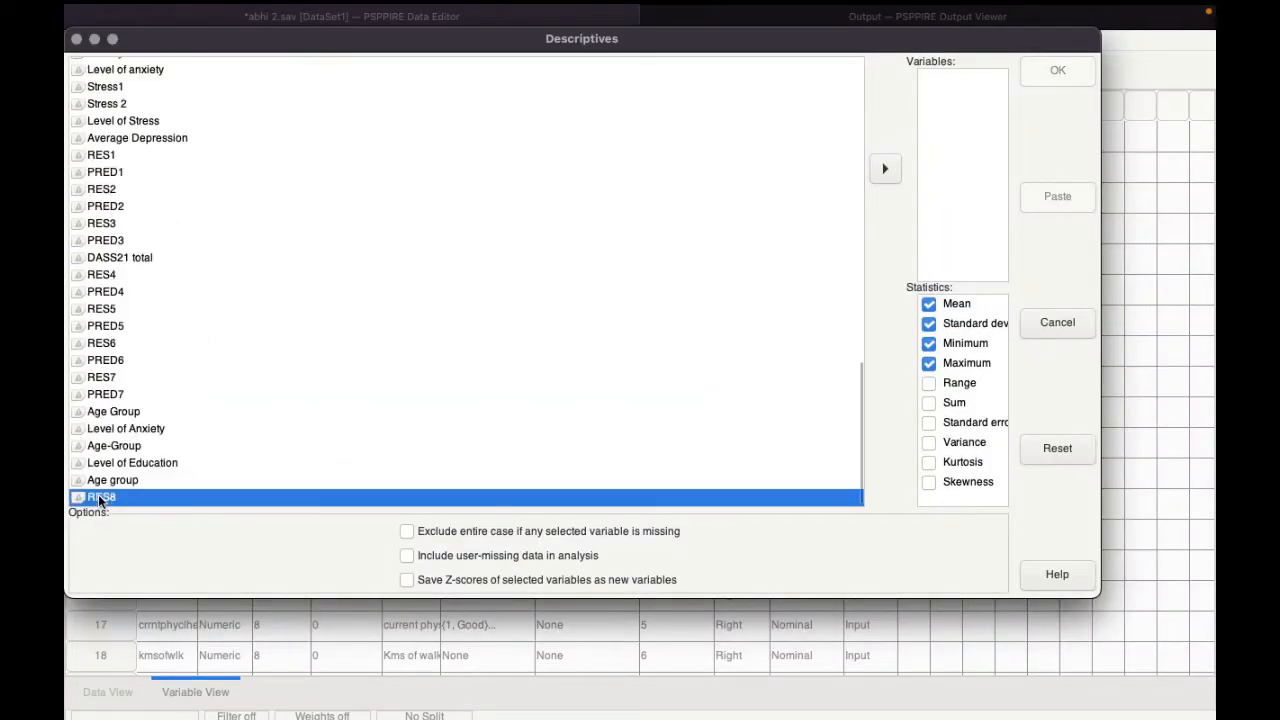
left_click(886, 170)
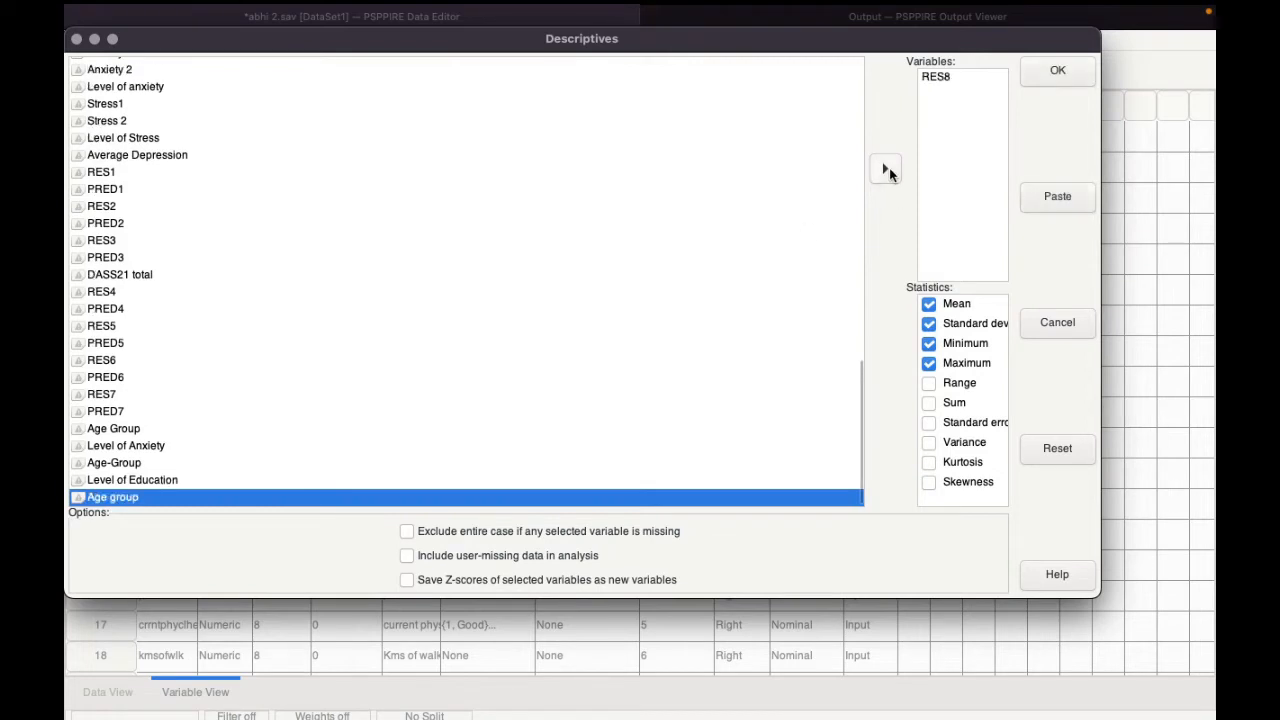
Step: Include kurtosis and skewness among the descriptive statistics and run the analysis
left_click(929, 462)
left_click(930, 482)
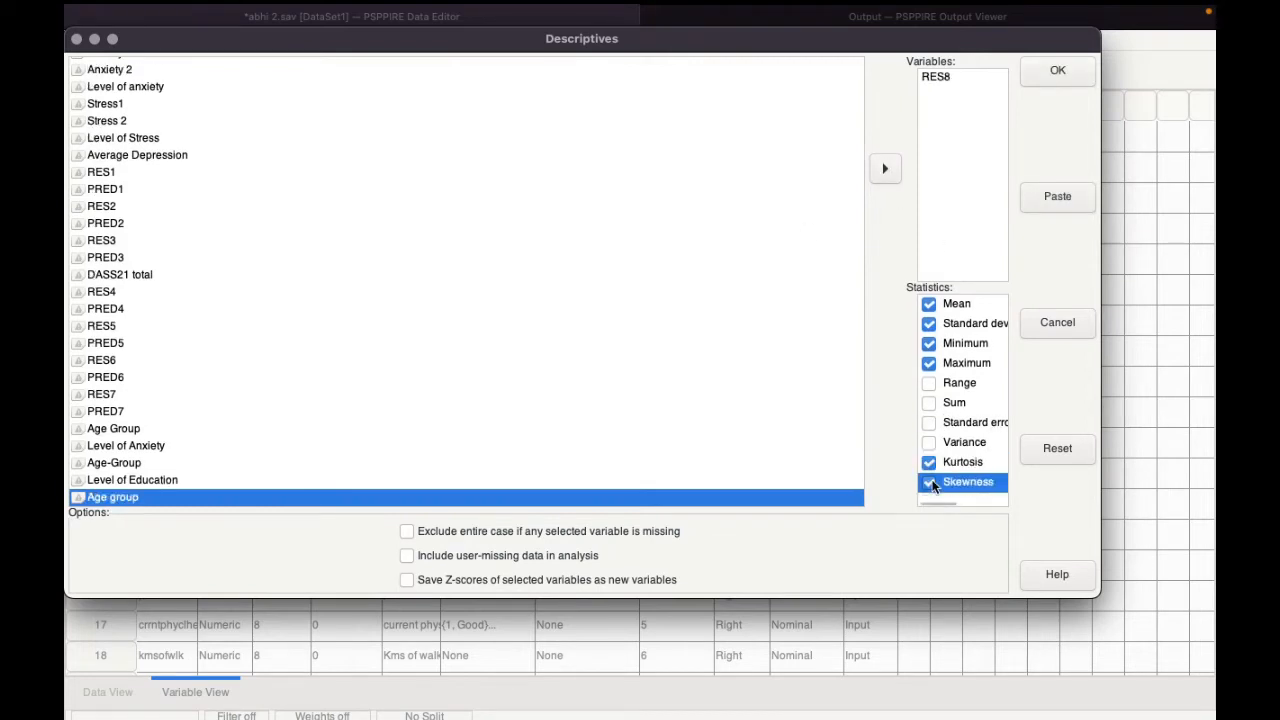
left_click(1055, 74)
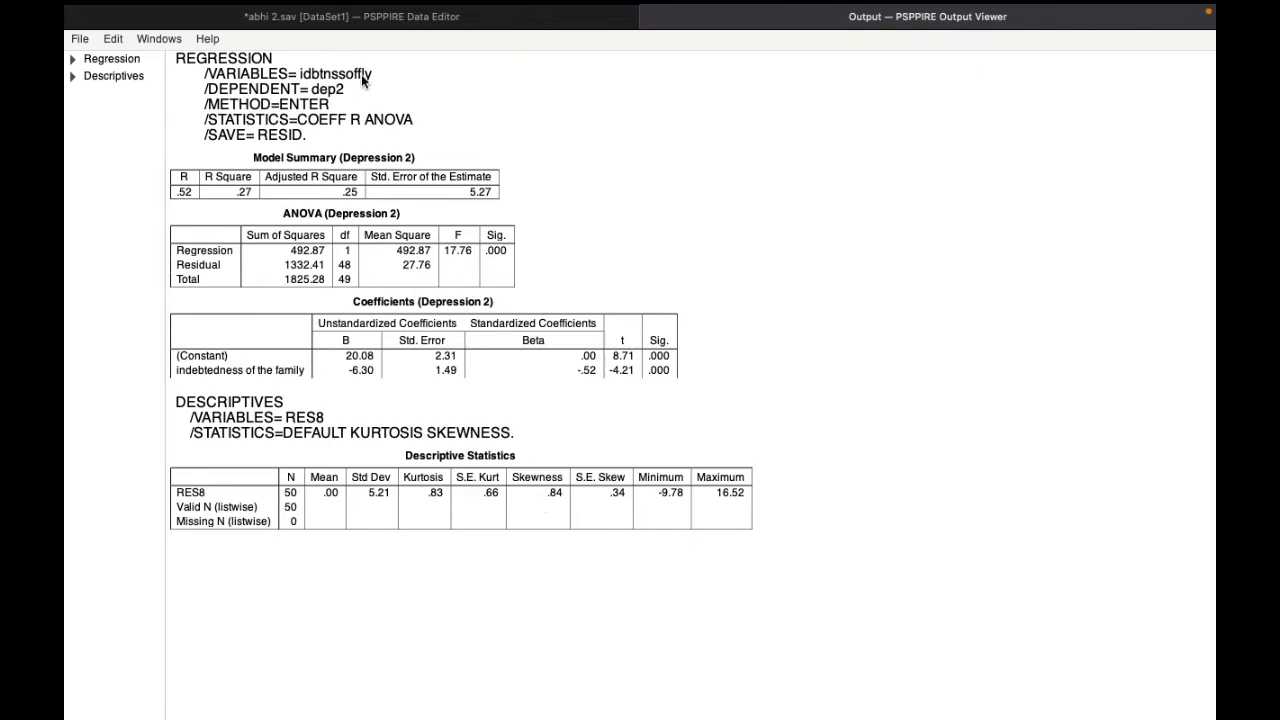
Step: Start an independent samples t test from the data editor with indebtedness of the family as the grouping variable
left_click(388, 24)
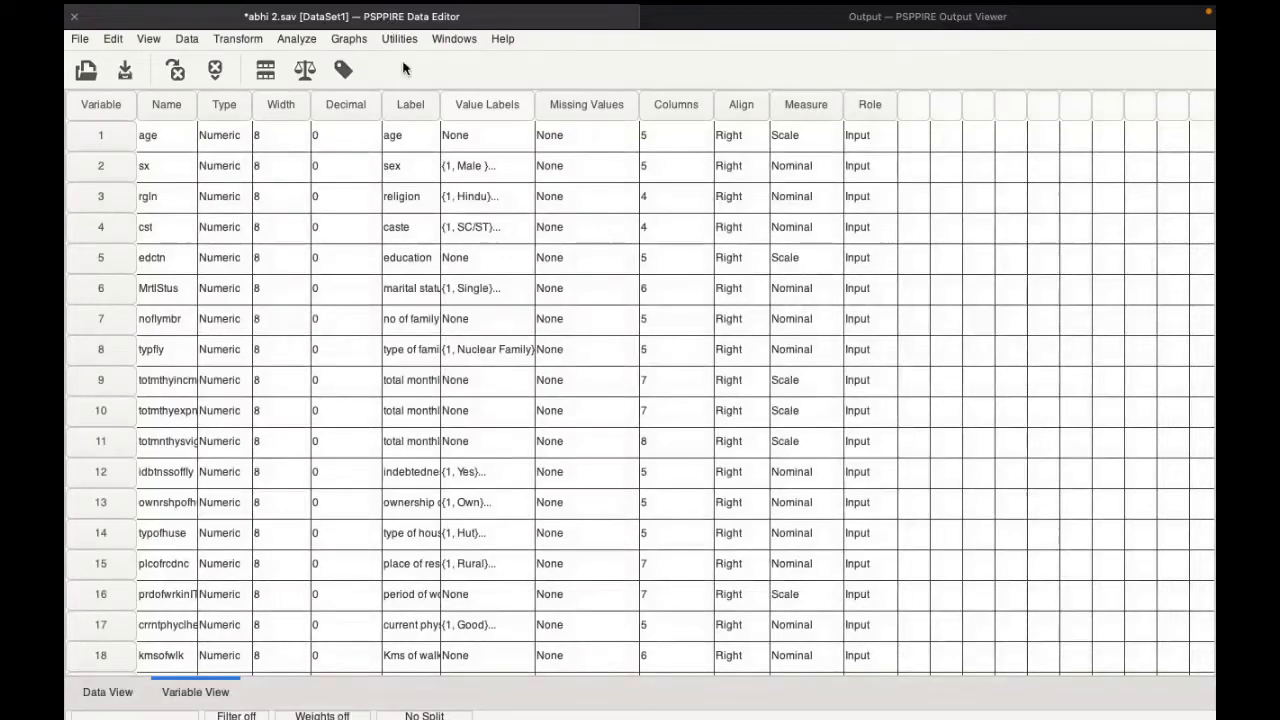
left_click(304, 39)
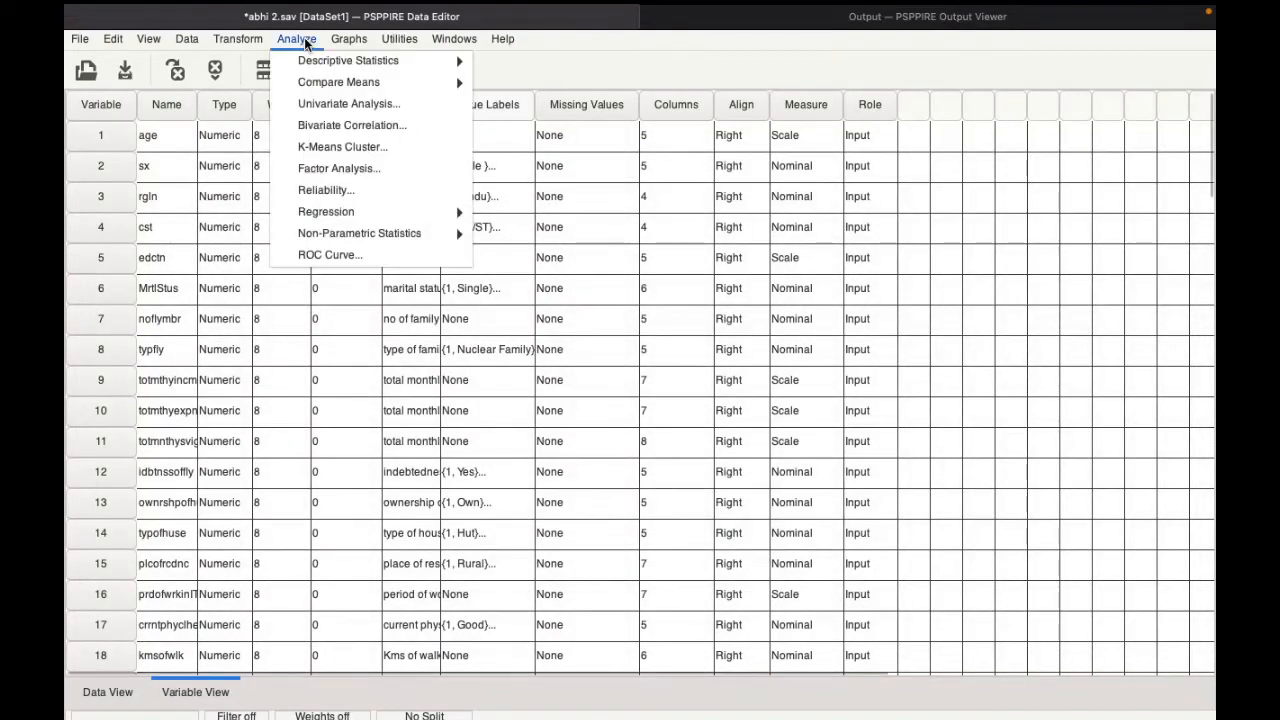
mouse_move(314, 85)
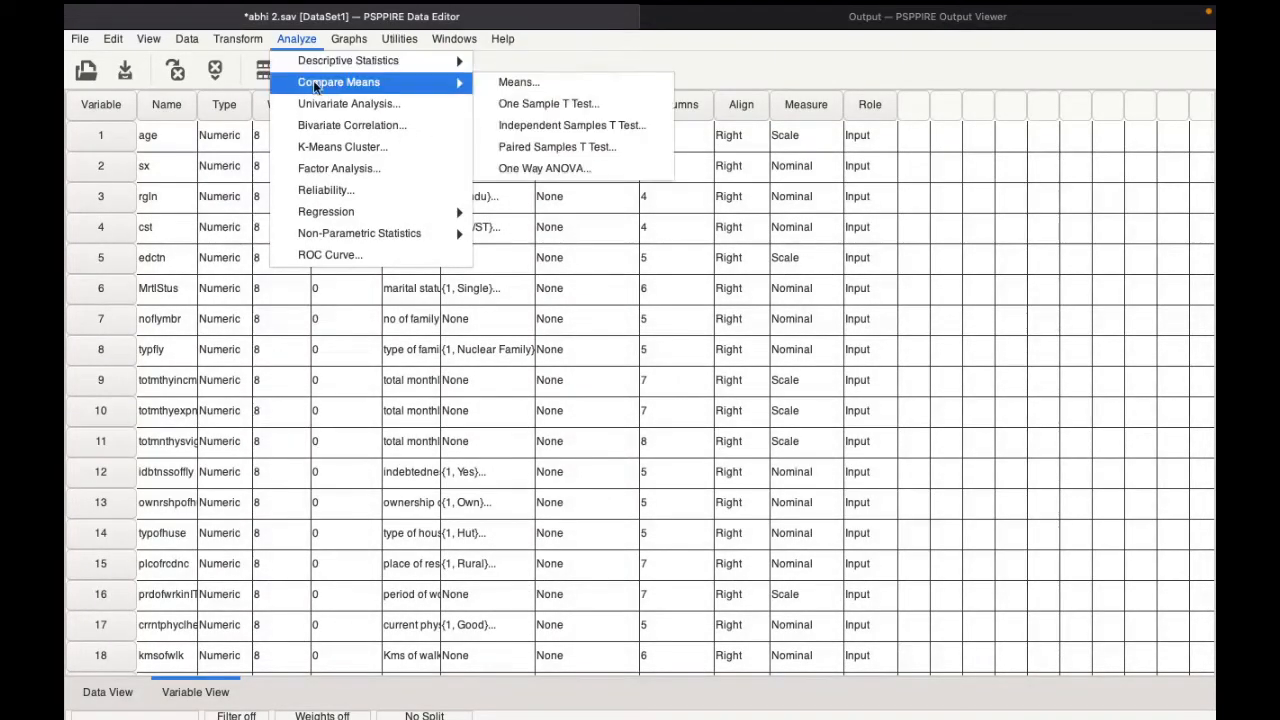
left_click(517, 129)
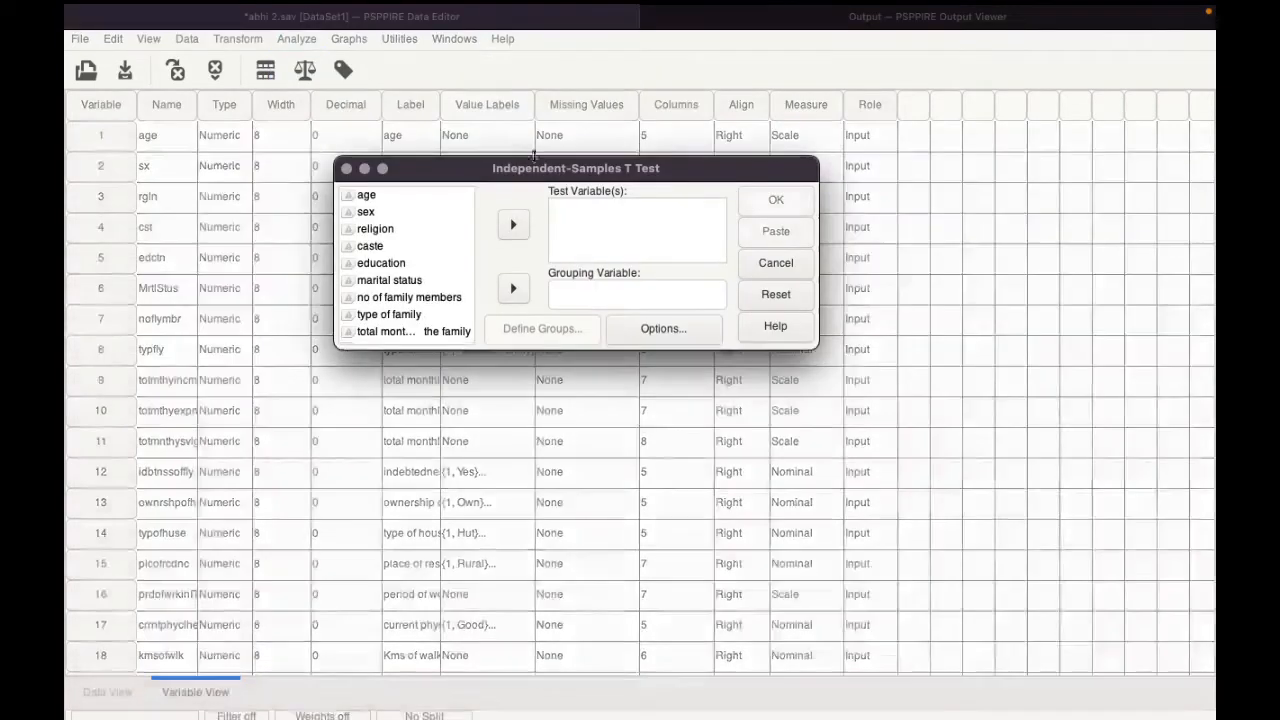
scroll(409, 241, "down", 5)
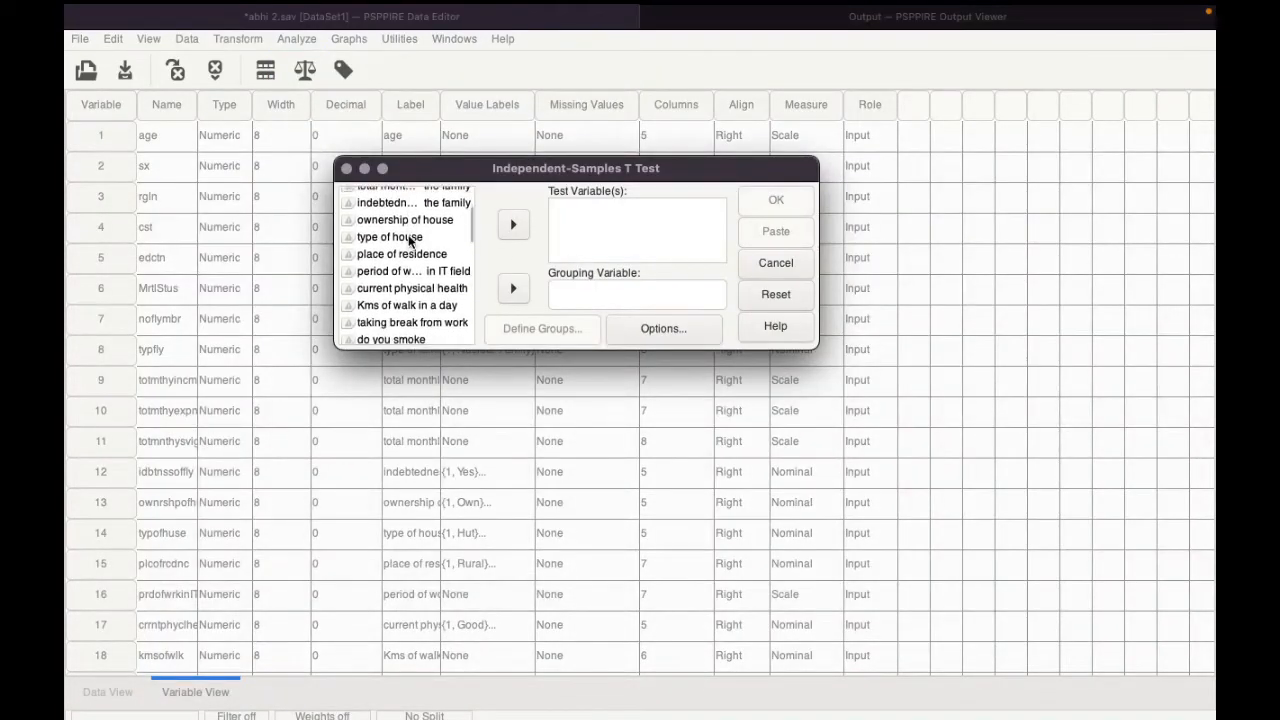
left_click(405, 214)
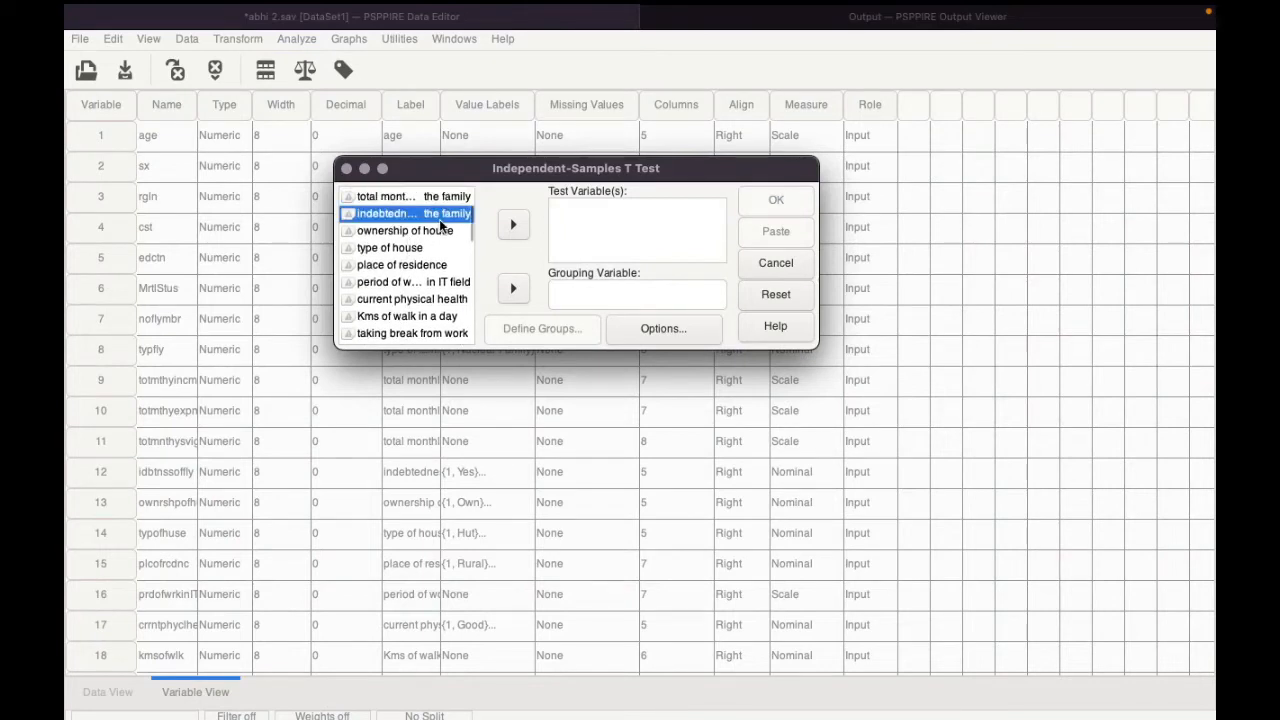
left_click(514, 288)
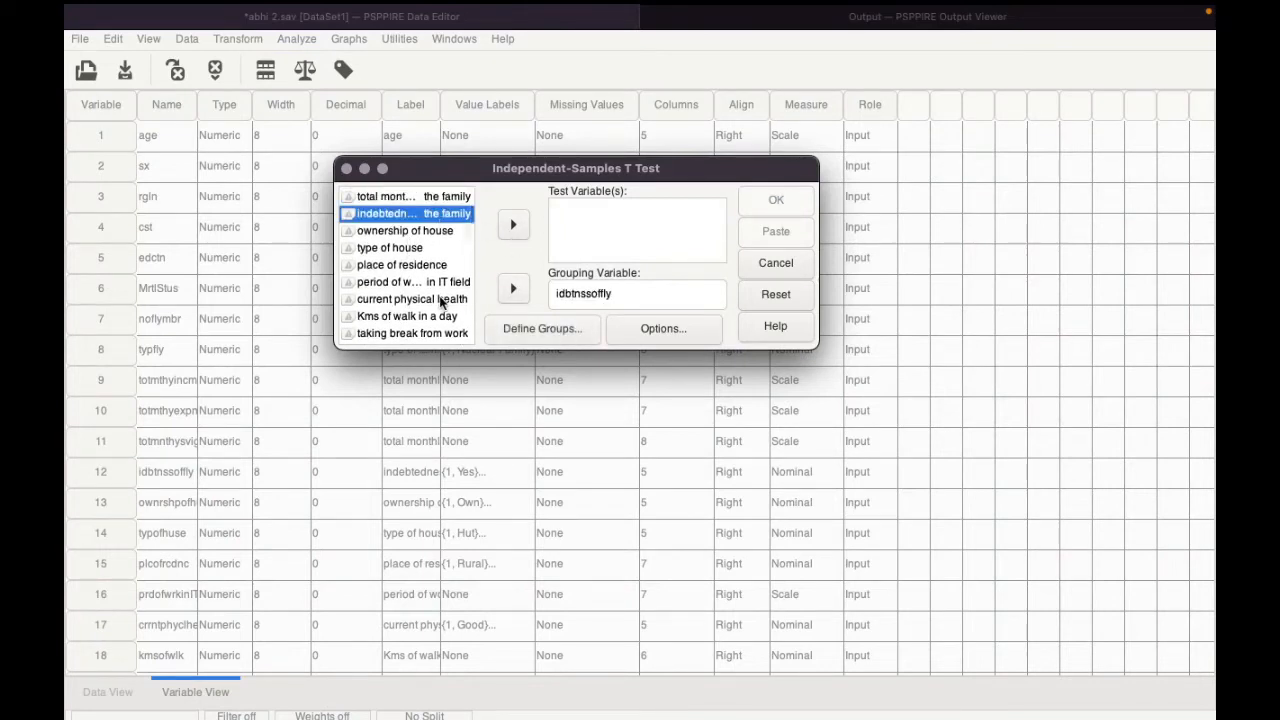
Step: Add Depression 2 as the test variable of the independent samples t test
scroll(440, 300, "down", 5)
scroll(440, 302, "down", 10)
scroll(440, 302, "up", 8)
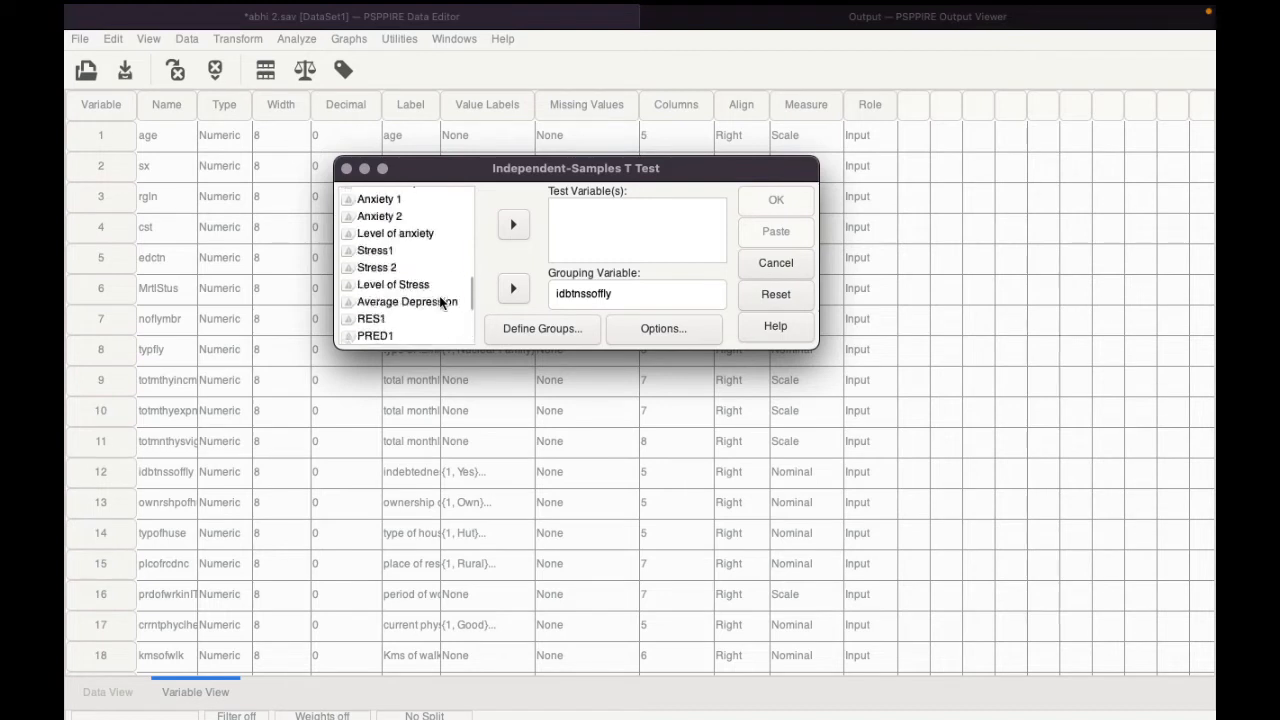
left_click(402, 237)
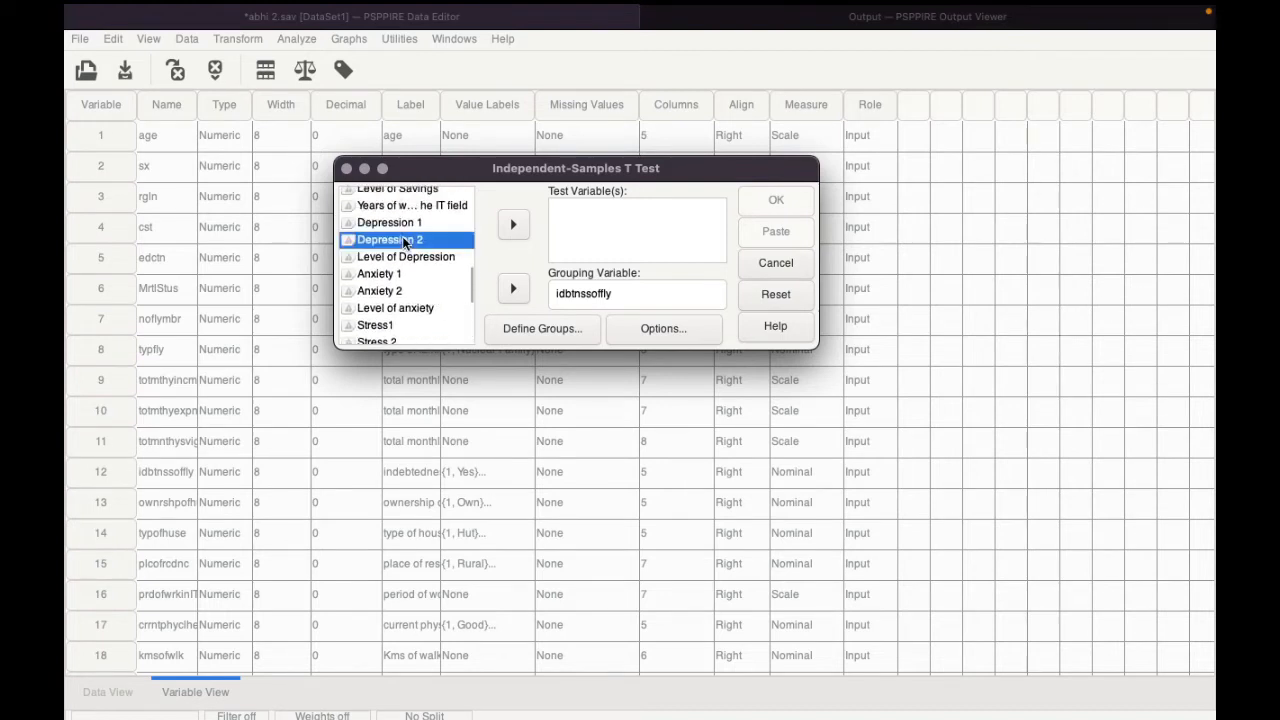
left_click(515, 226)
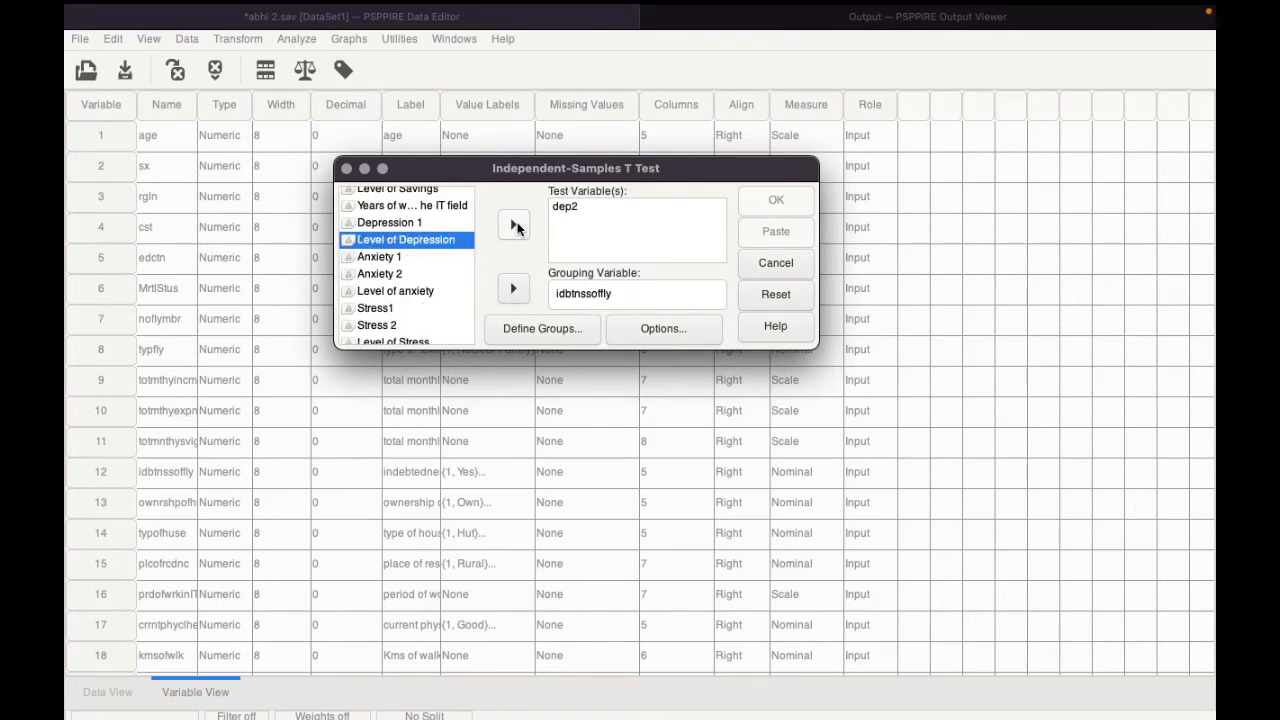
Step: Define the two comparison groups of the grouping variable with Yes as group 1 and No as group 2
left_click(540, 328)
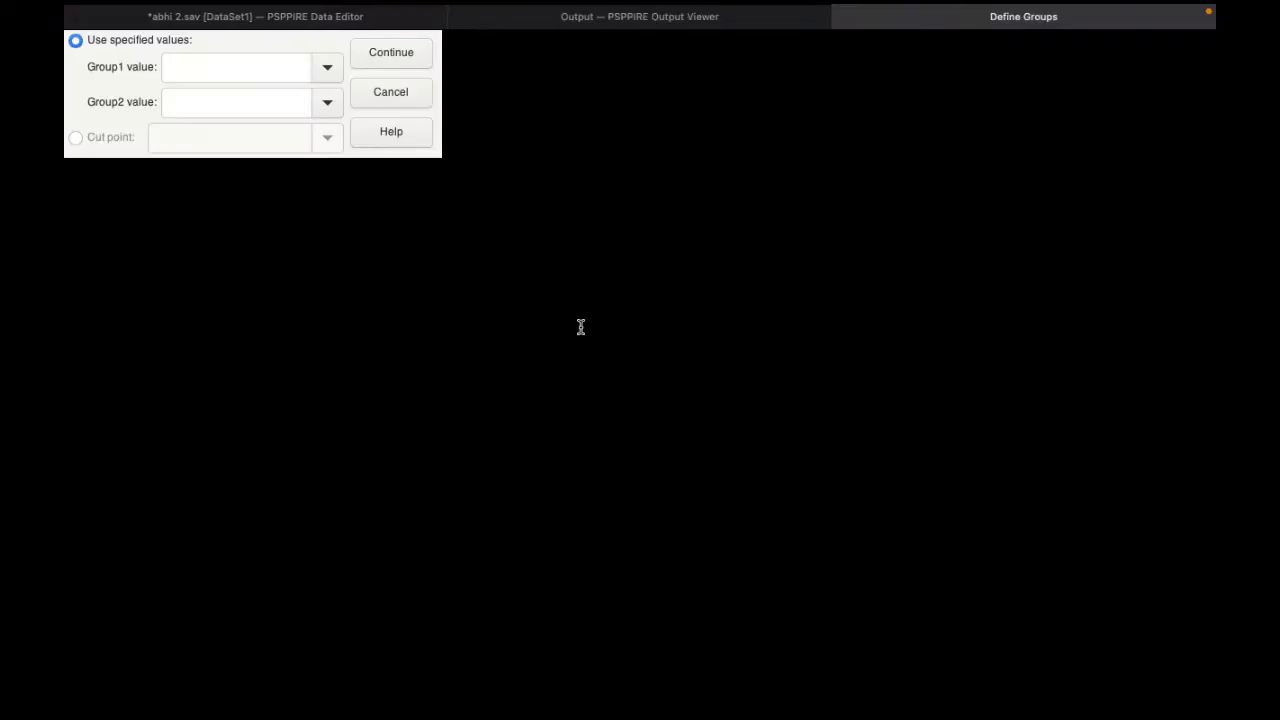
left_click(1105, 255)
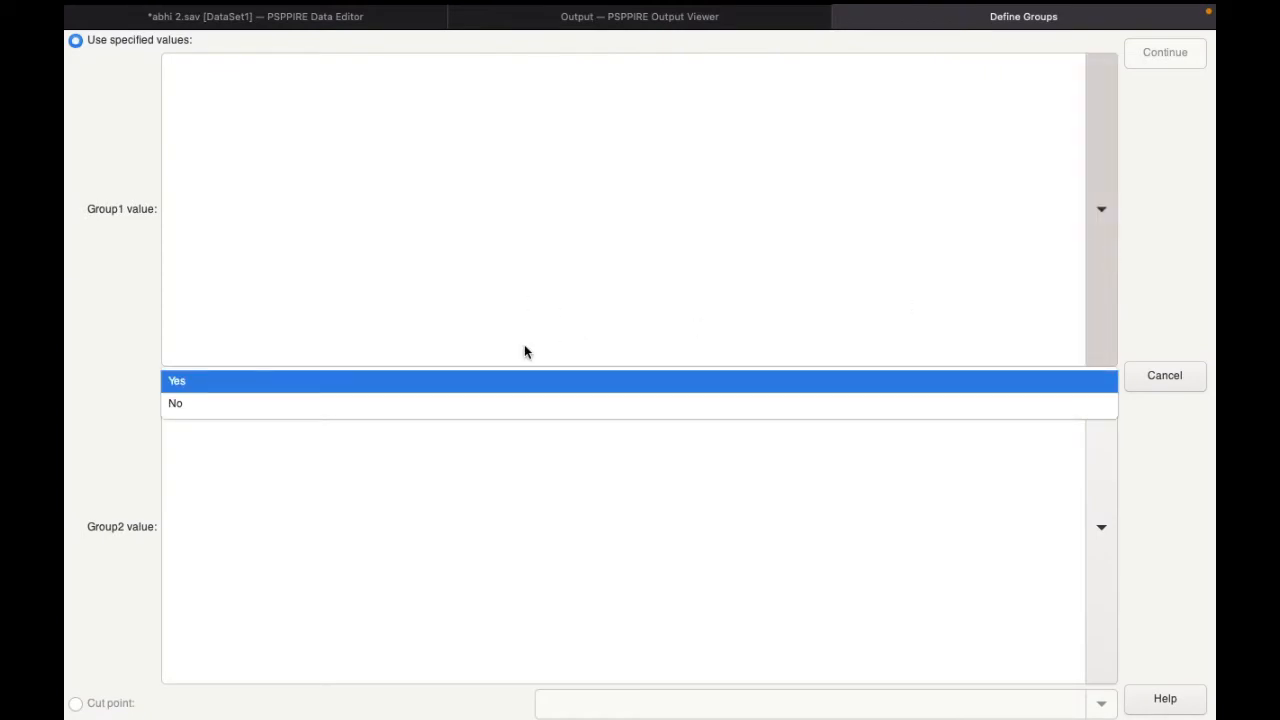
left_click(480, 380)
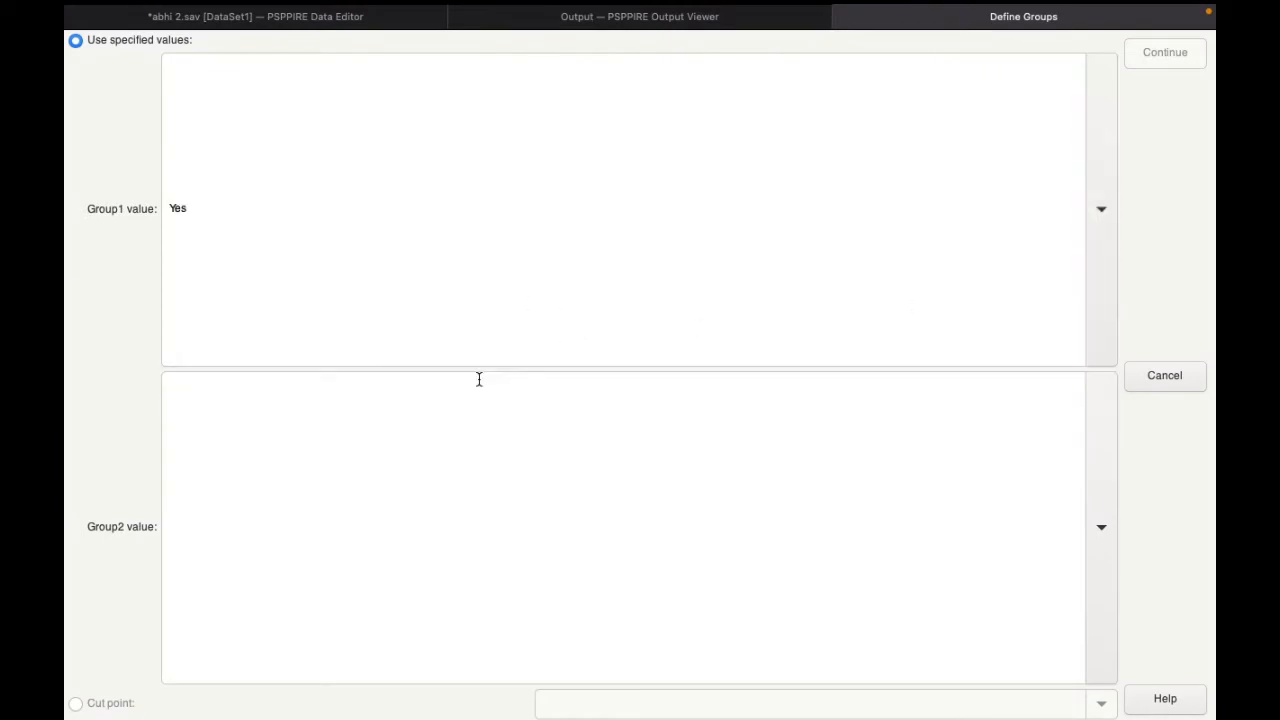
left_click(1101, 523)
left_click(903, 356)
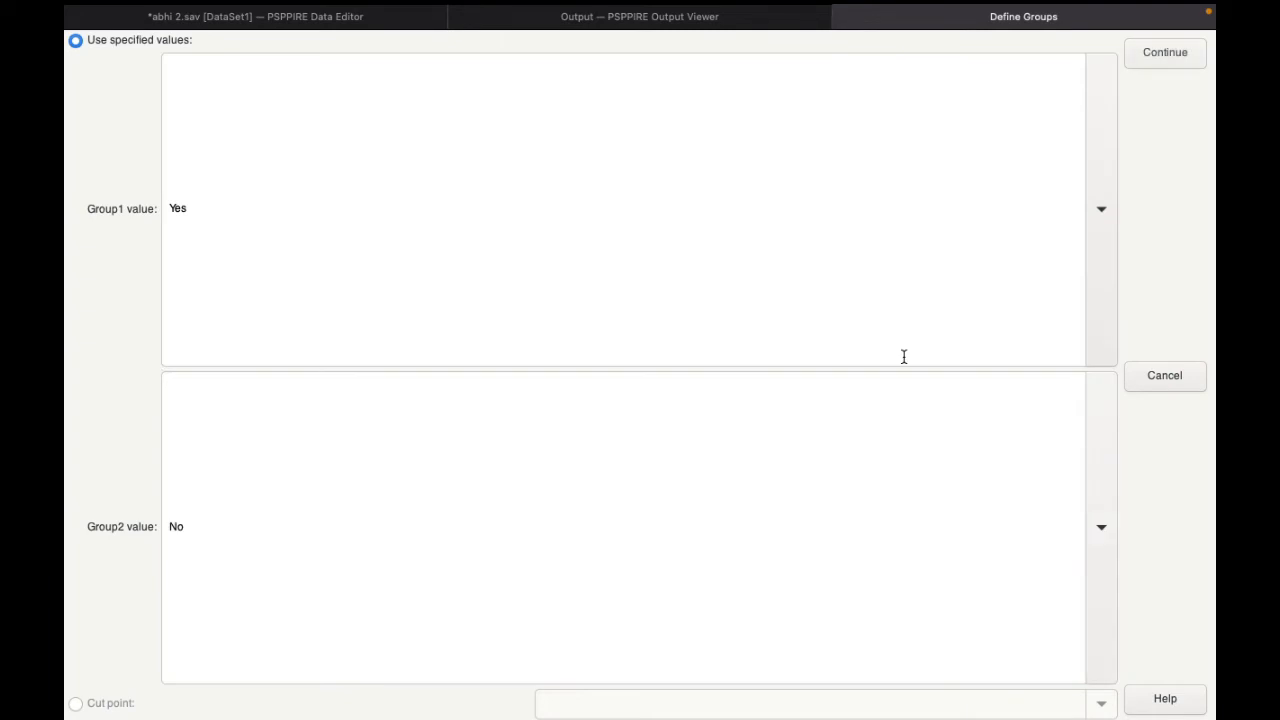
left_click(1149, 53)
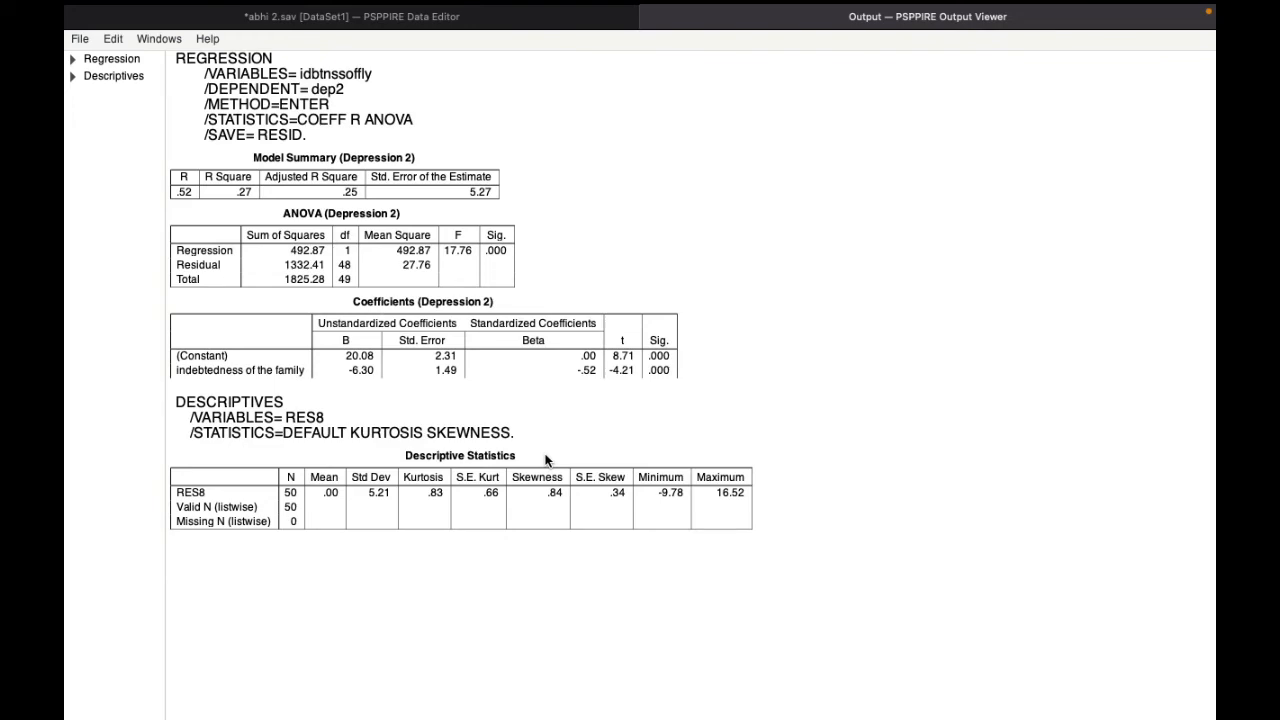
Step: Return to the data editor, run the independent samples t test and show its results in the output viewer
left_click(237, 65)
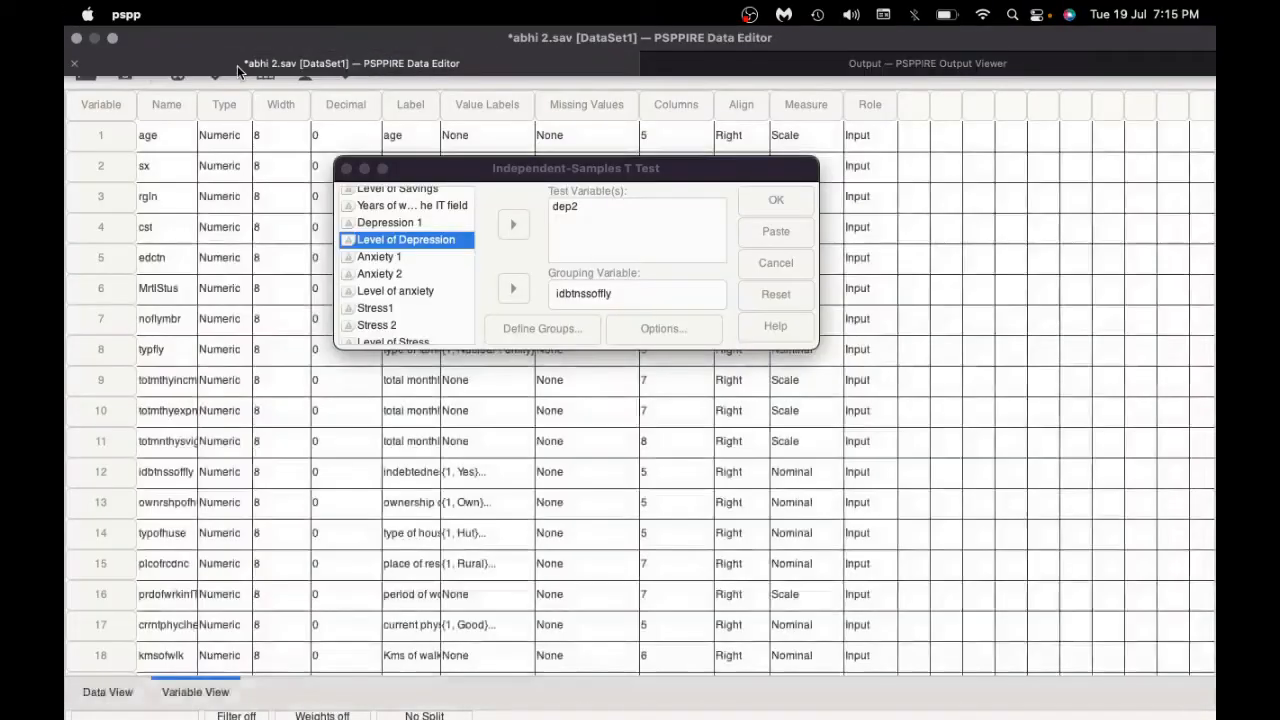
left_click(575, 293)
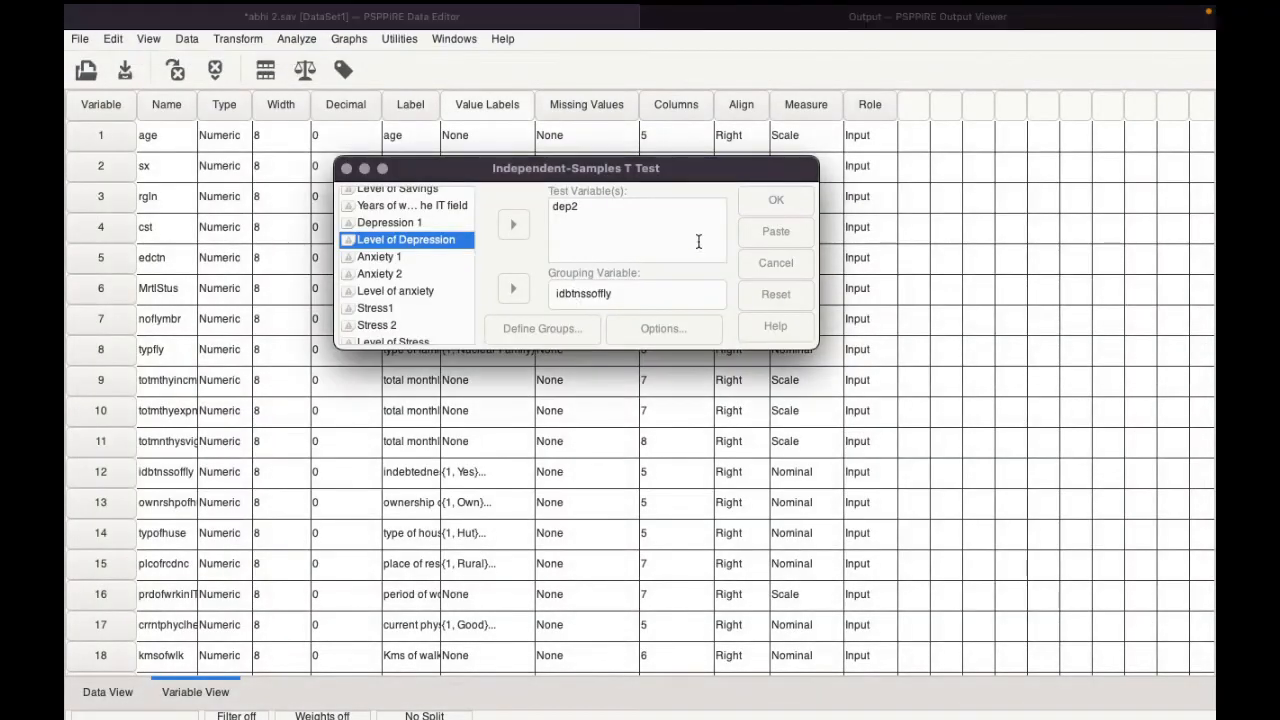
left_click(763, 206)
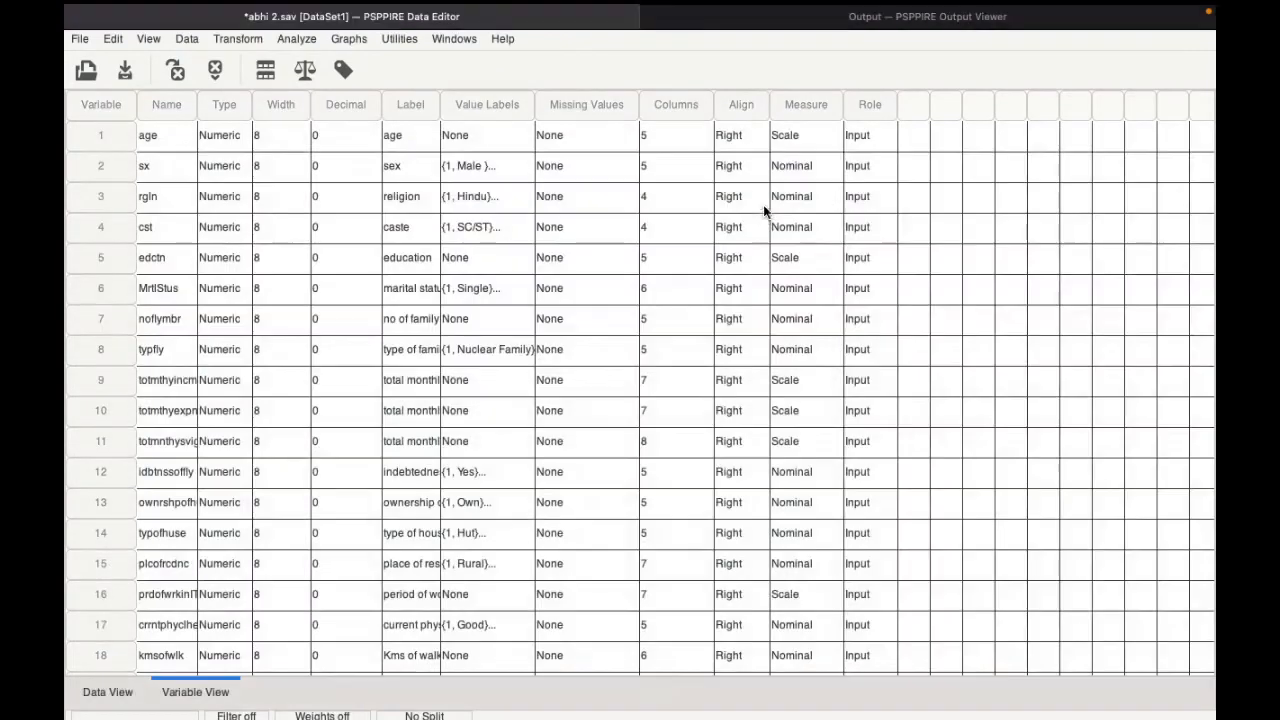
left_click(822, 28)
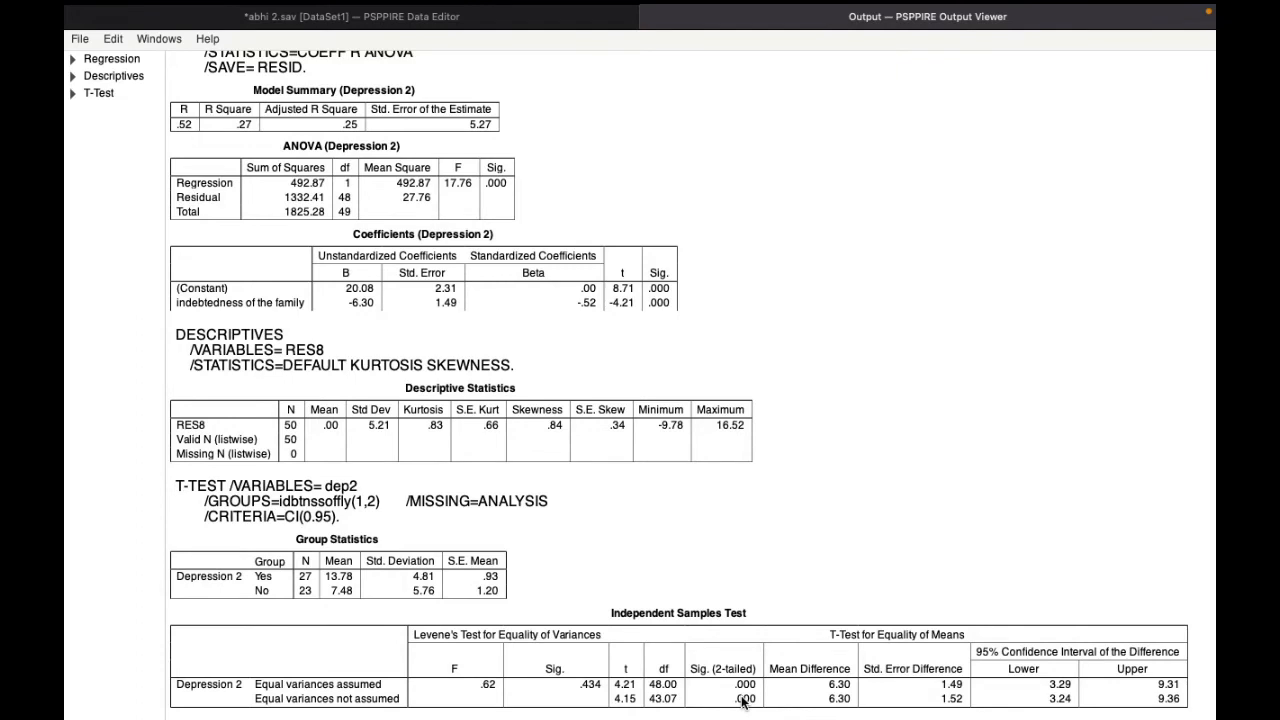
Step: Leave the full-screen output, switch to the minimized Untitled document in Pages and show it full screen
left_click(112, 40)
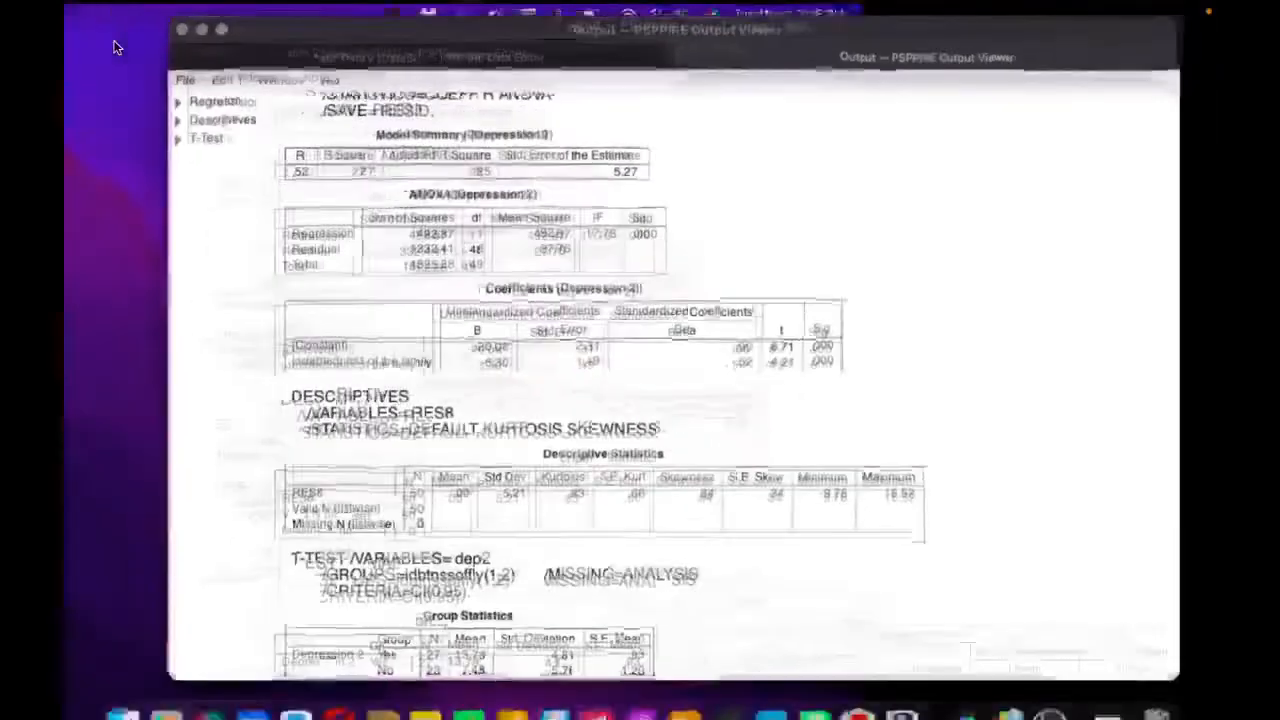
left_click(1107, 688)
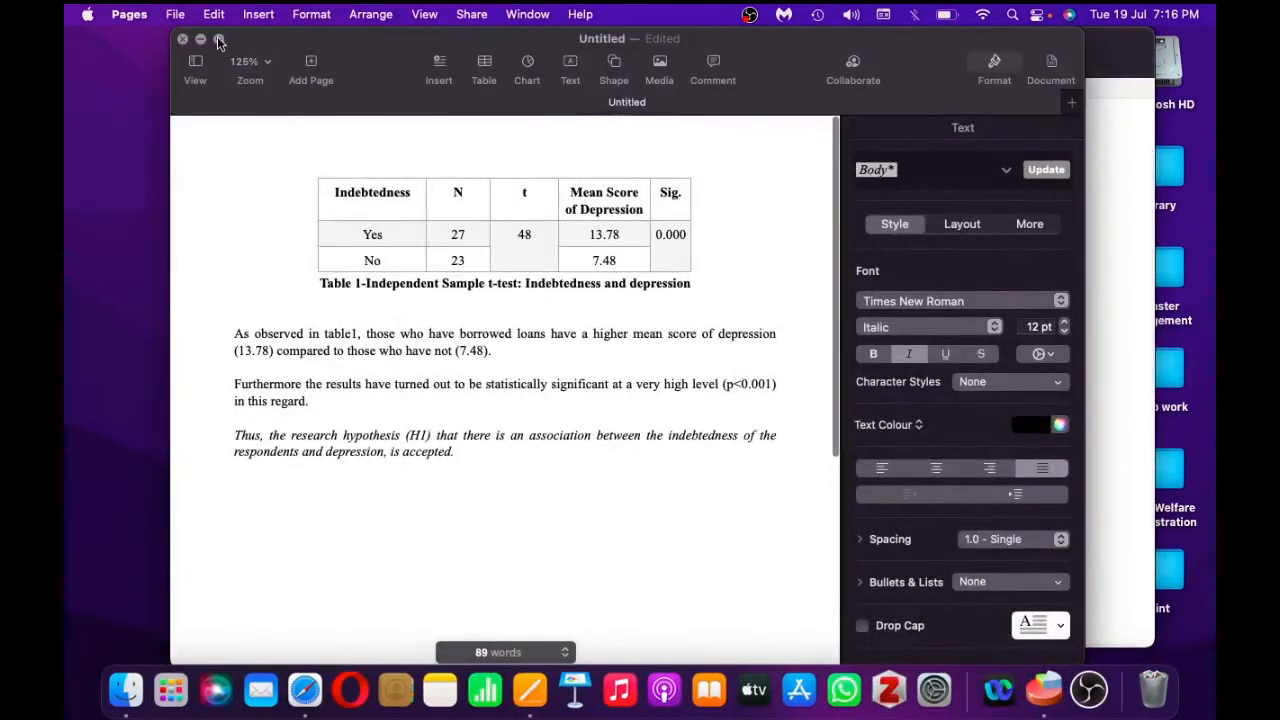
left_click(218, 38)
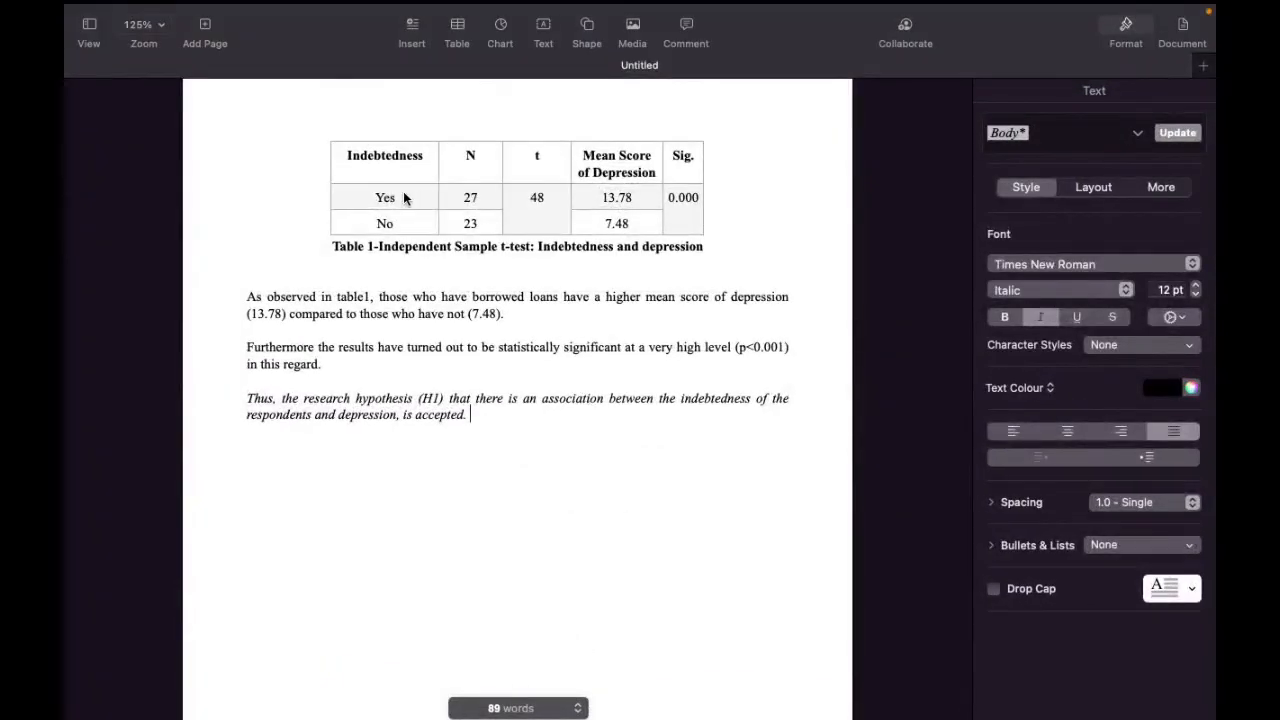